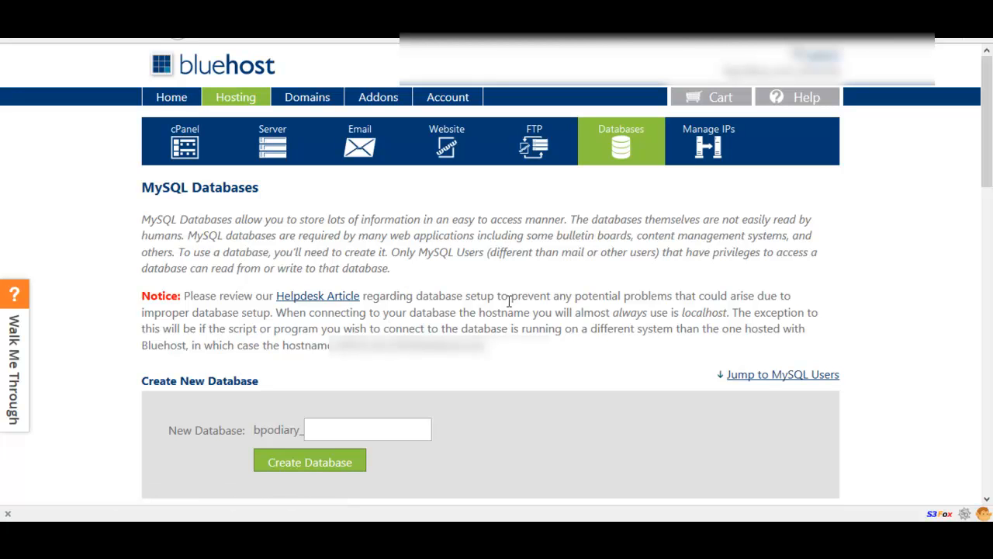
Create a new MySQL database named makeearth under the bpodiary_ prefix and return to the MySQL Databases page
left_click(397, 430)
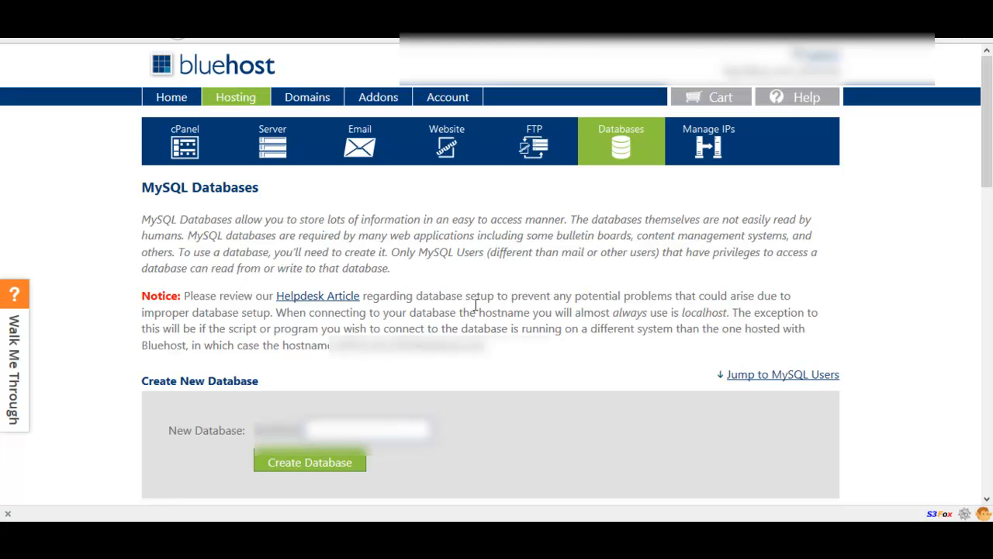
type("magento")
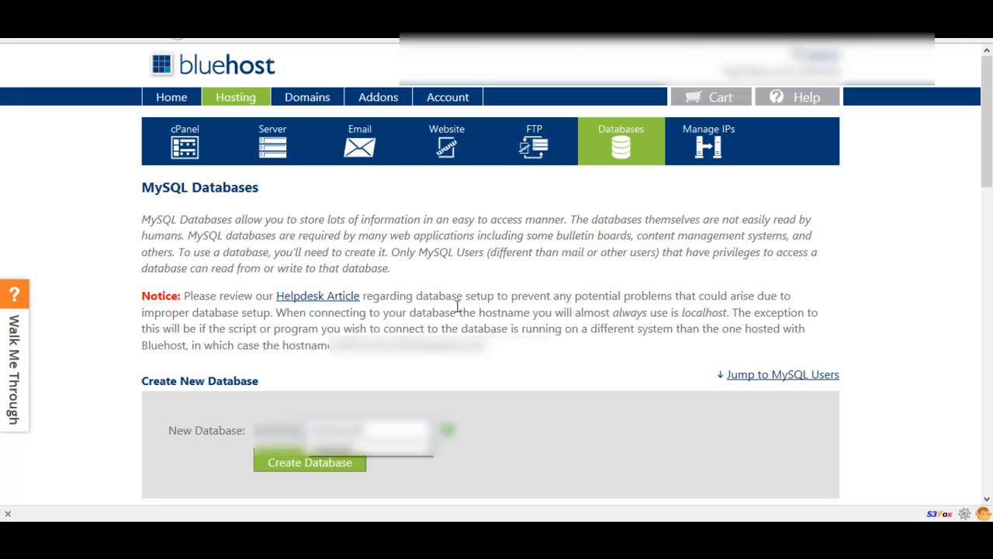
left_click_drag(452, 328, 459, 329)
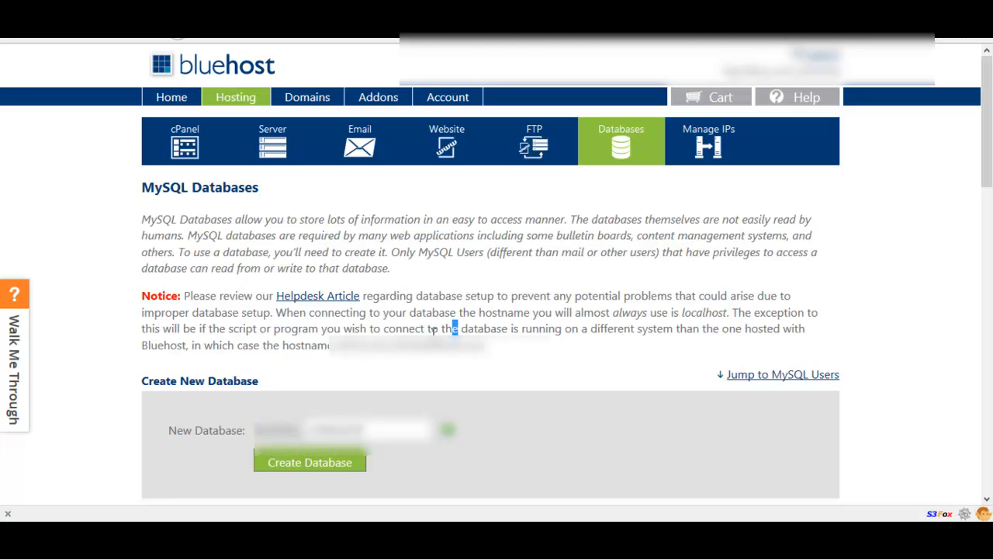
left_click(314, 466)
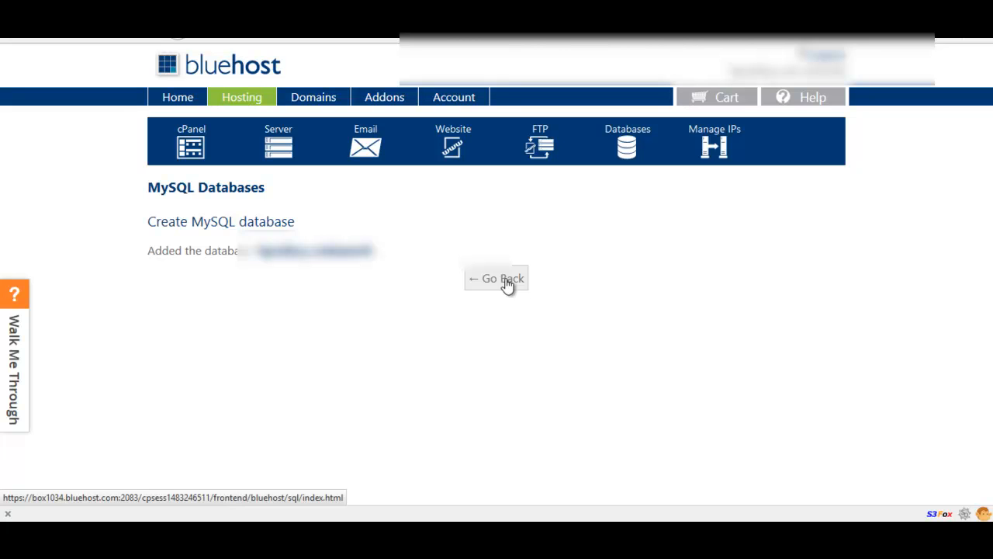
left_click(506, 284)
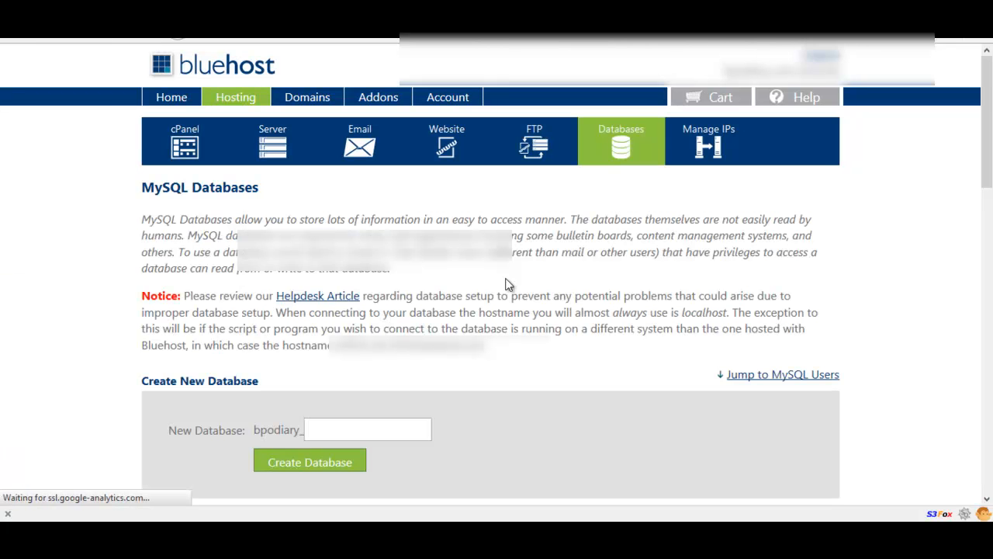
Enter makeear as the username for a new MySQL user
scroll(474, 273, "down", 2)
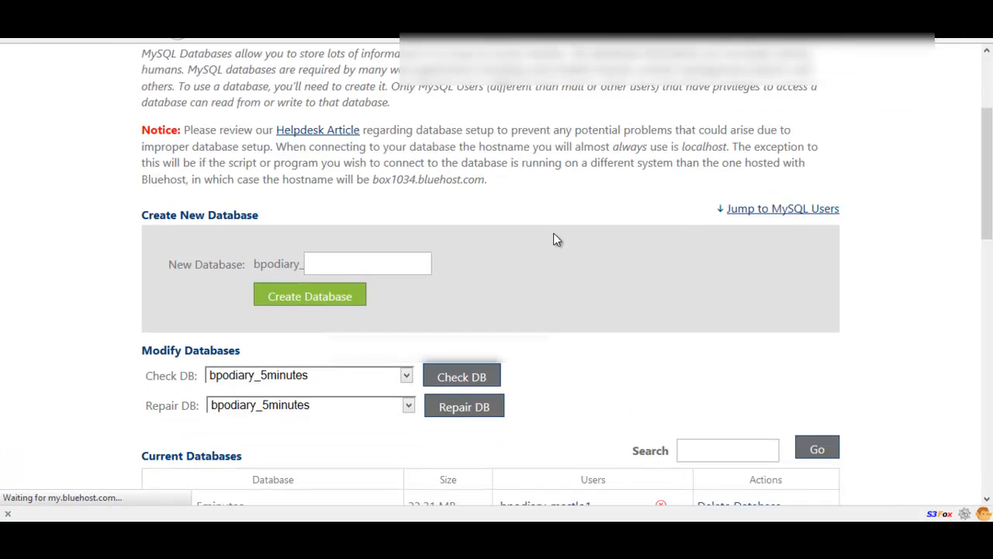
scroll(554, 240, "down", 3)
scroll(602, 187, "down", 6)
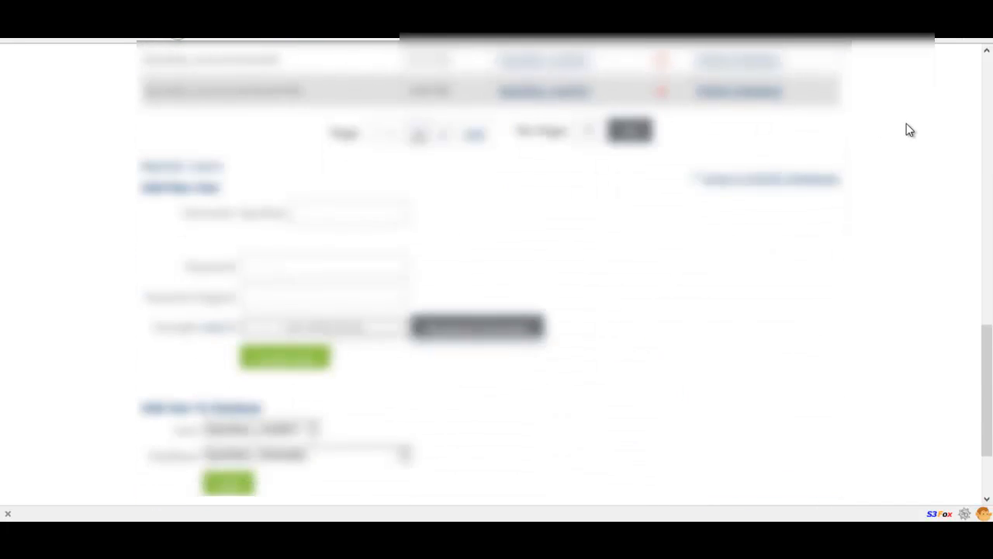
scroll(818, 200, "down", 1)
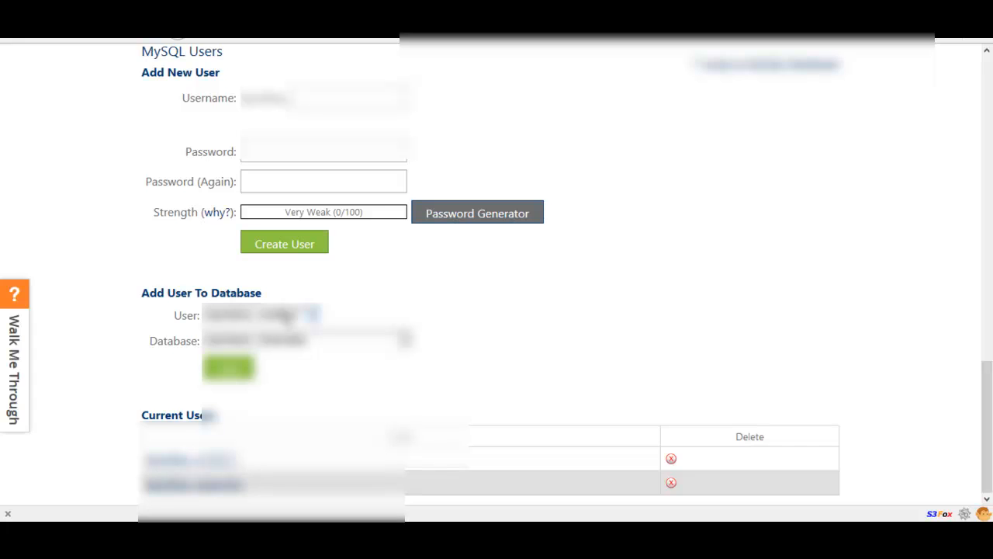
left_click(293, 345)
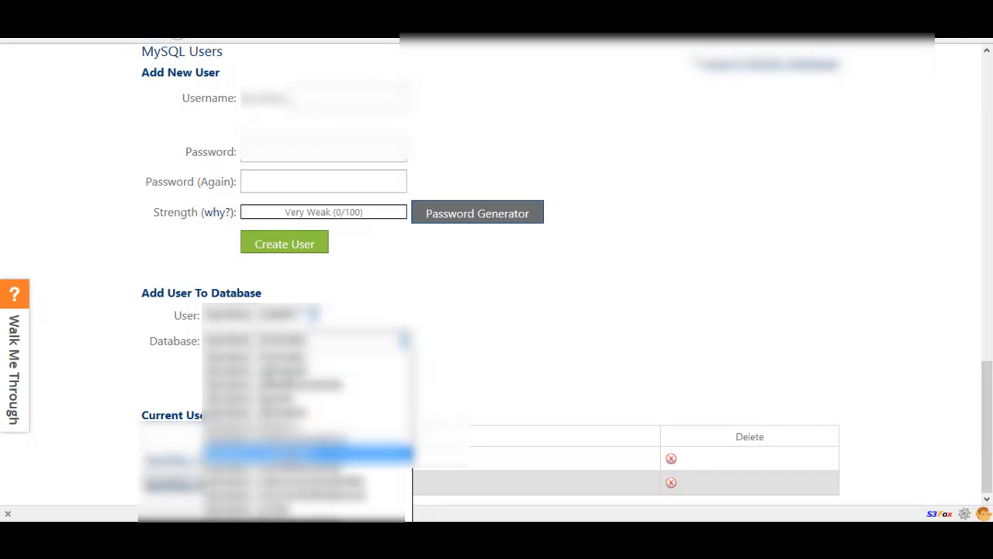
left_click(544, 336)
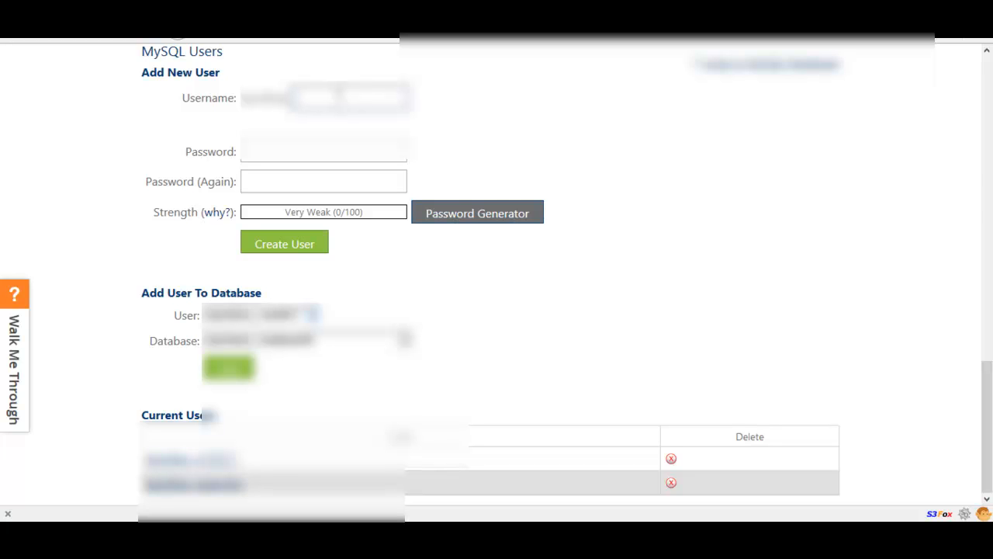
left_click(492, 118)
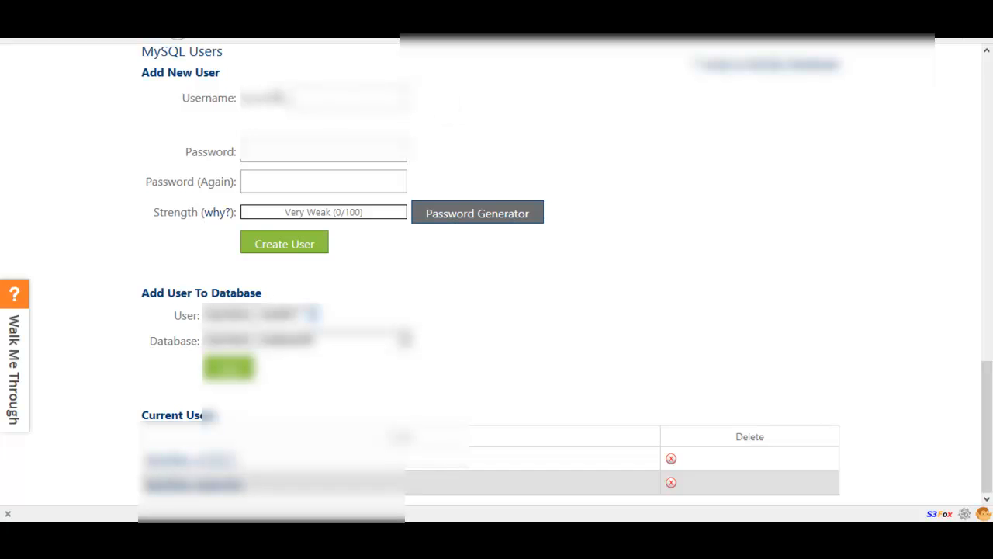
type("testuser")
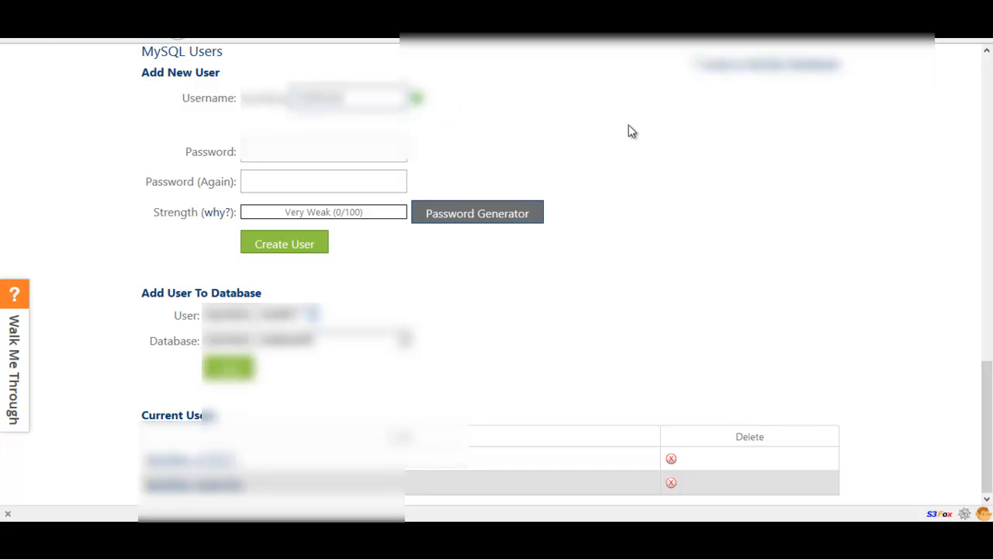
key("Tab")
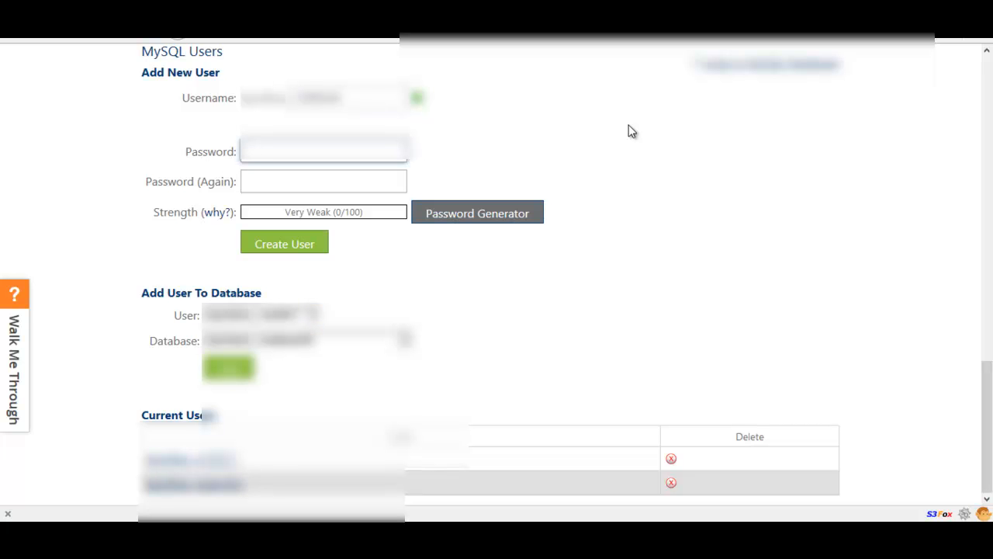
Generate a password for the new MySQL user, acknowledge that it has been copied, apply it and create the user
left_click(507, 218)
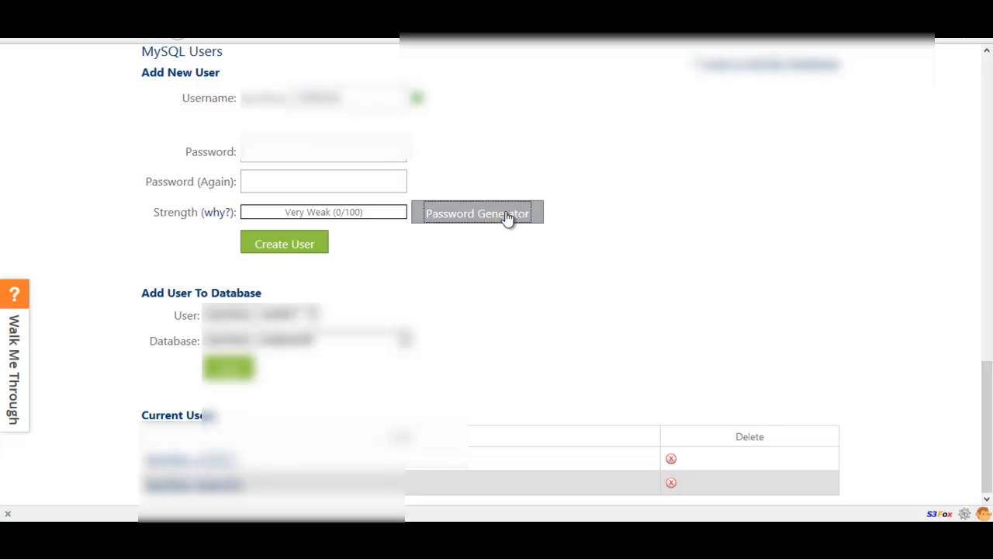
left_click_drag(486, 216, 341, 214)
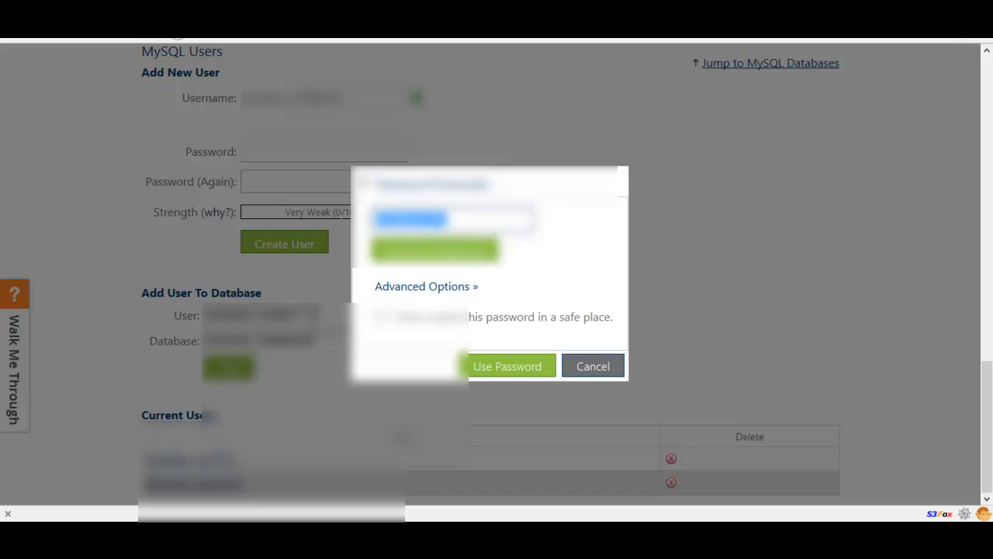
left_click(380, 316)
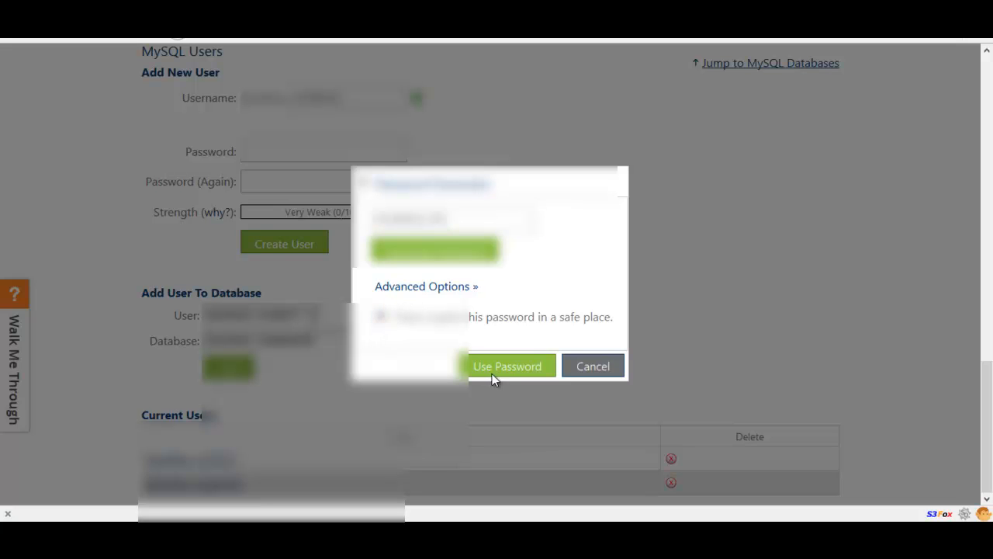
left_click(507, 367)
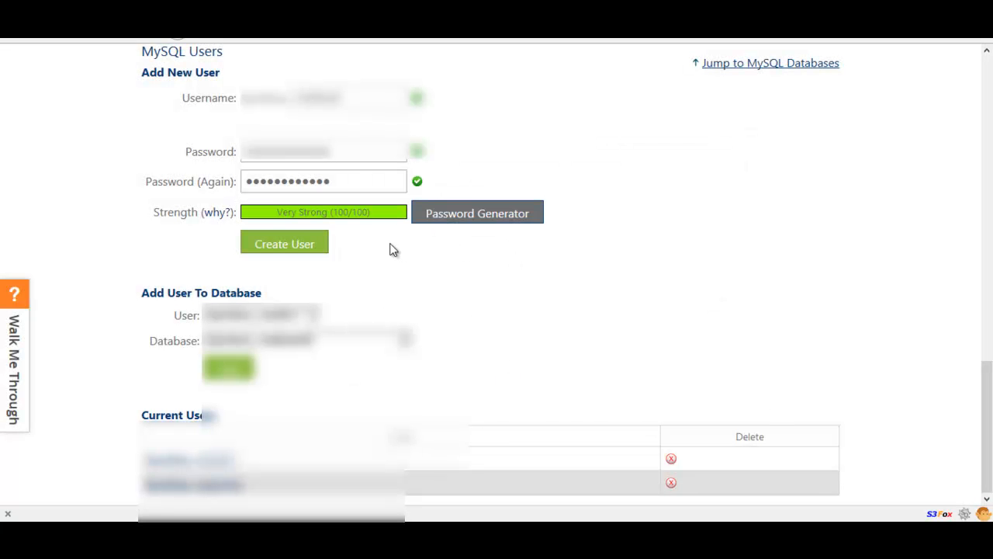
left_click(288, 245)
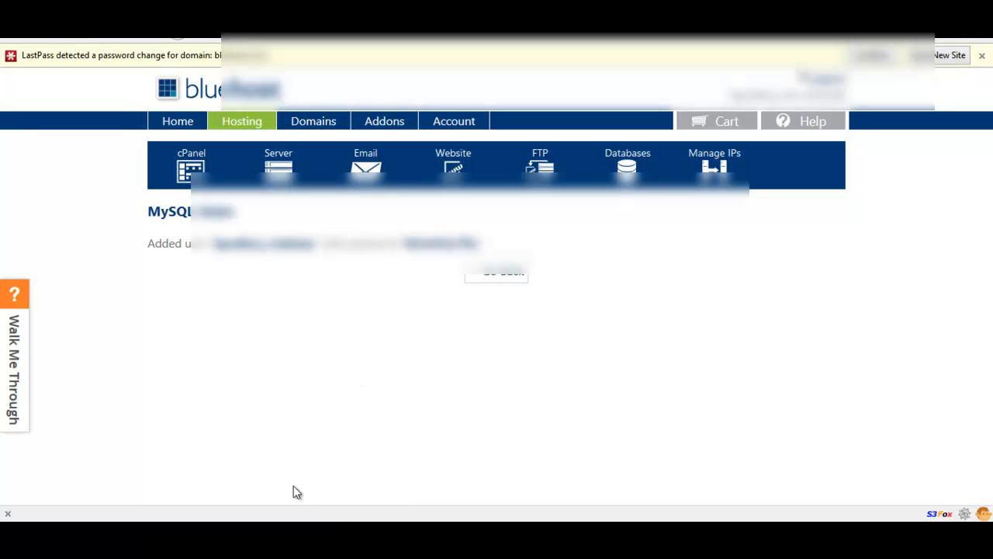
Copy the line with the new user's name and password into a blank Notepad document, then return to the browser
right_click(264, 534)
left_click(224, 463)
left_click(87, 323)
left_click_drag(144, 243, 491, 245)
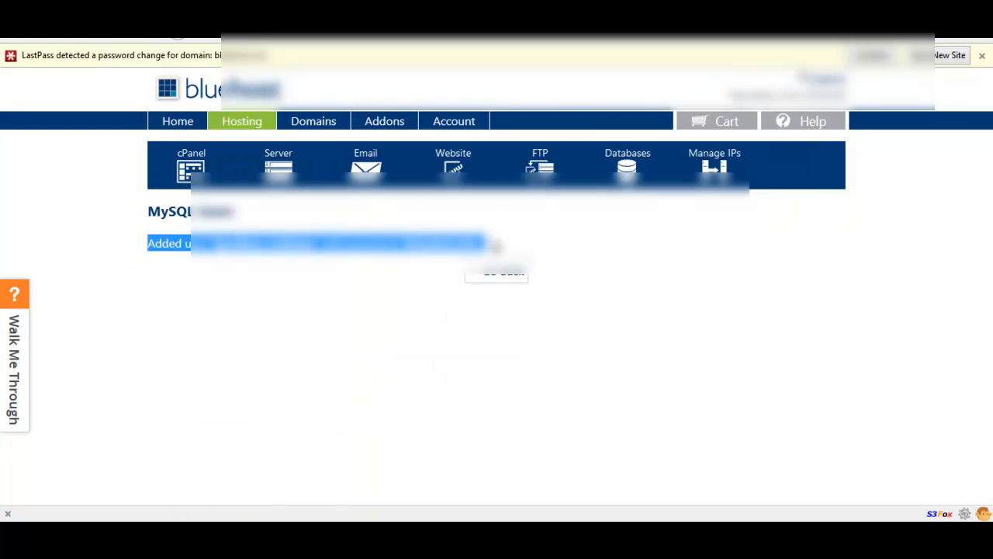
key("alt+Tab")
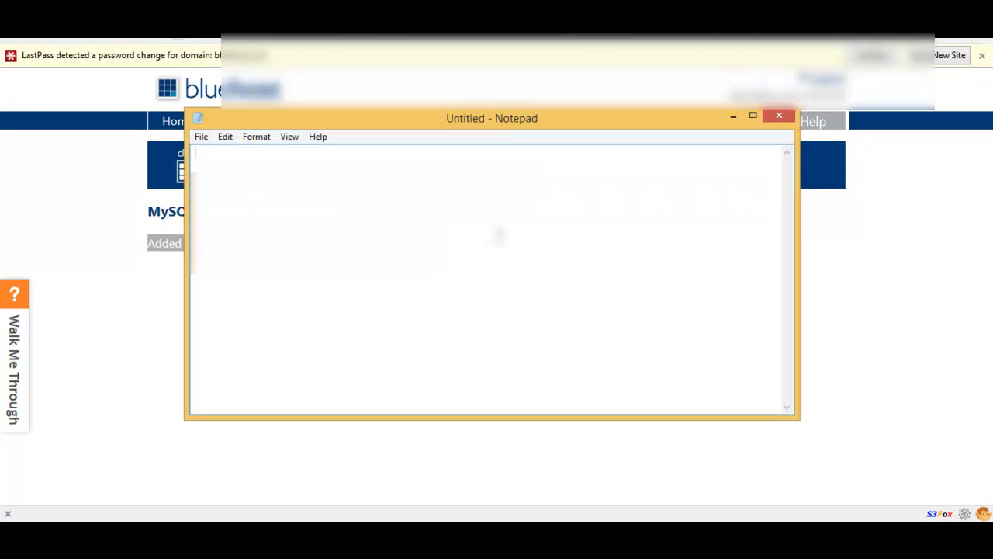
key("ctrl+v")
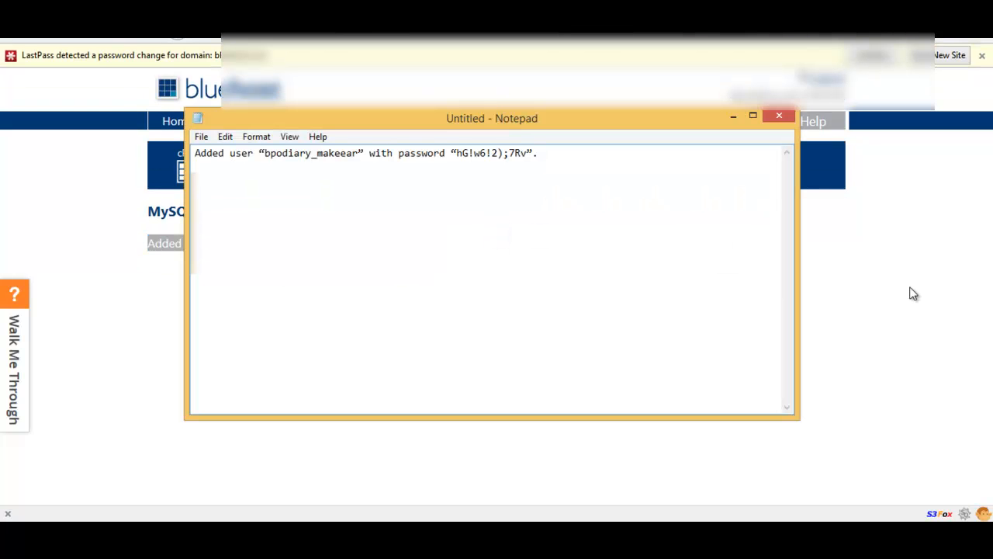
left_click(890, 291)
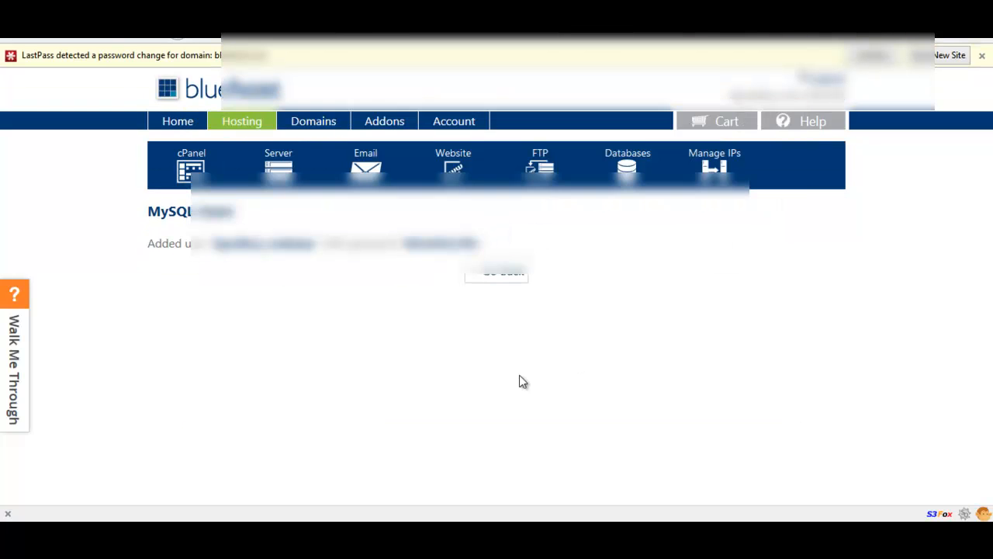
Go back to the MySQL Databases page and add the user bpodiary_makeear to the database bpodiary_makeearth
left_click(498, 278)
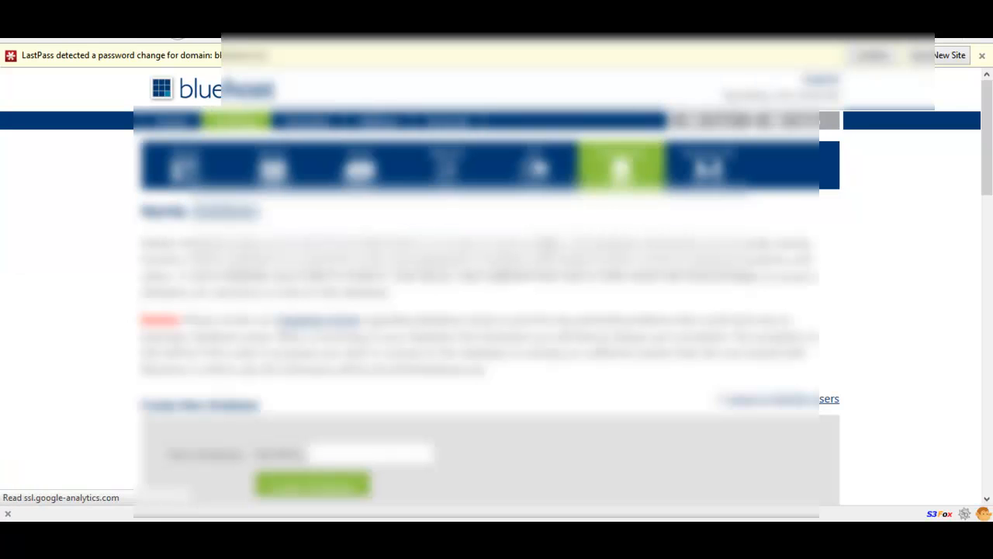
scroll(550, 251, "down", 4)
scroll(549, 252, "down", 10)
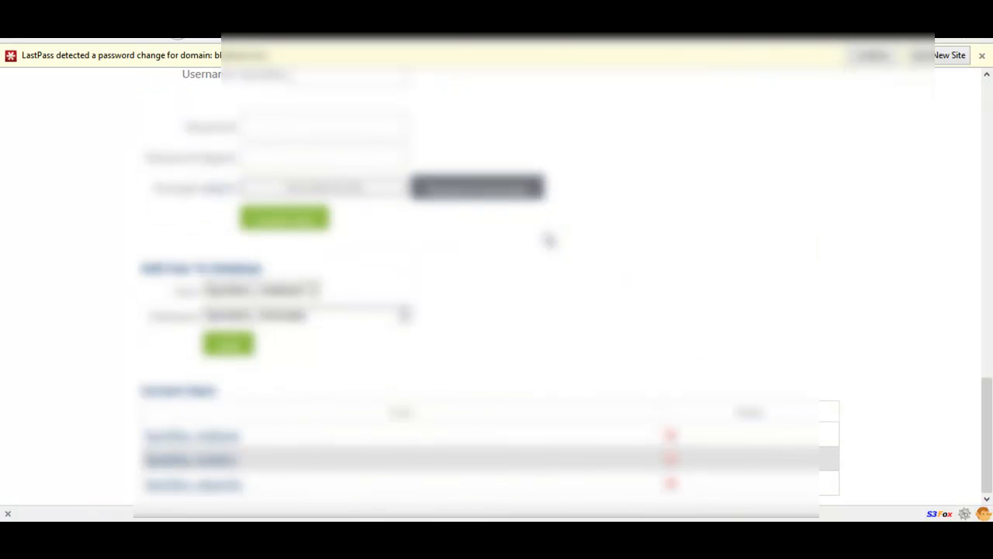
left_click(296, 293)
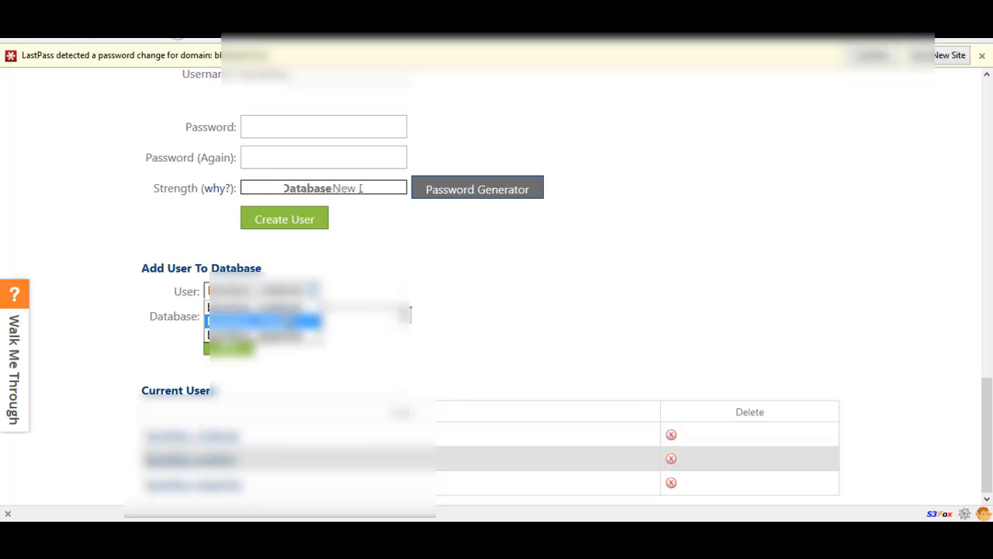
left_click(400, 282)
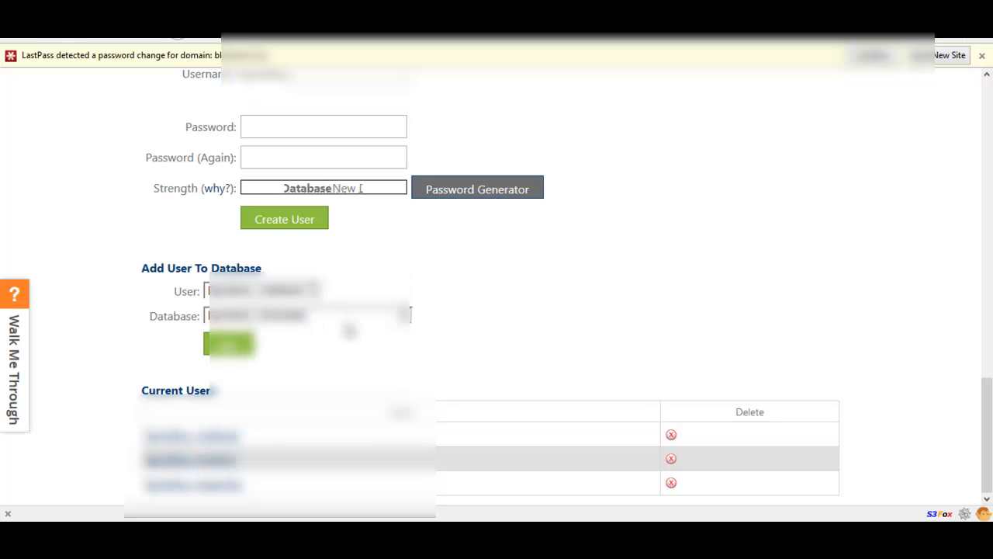
left_click(347, 316)
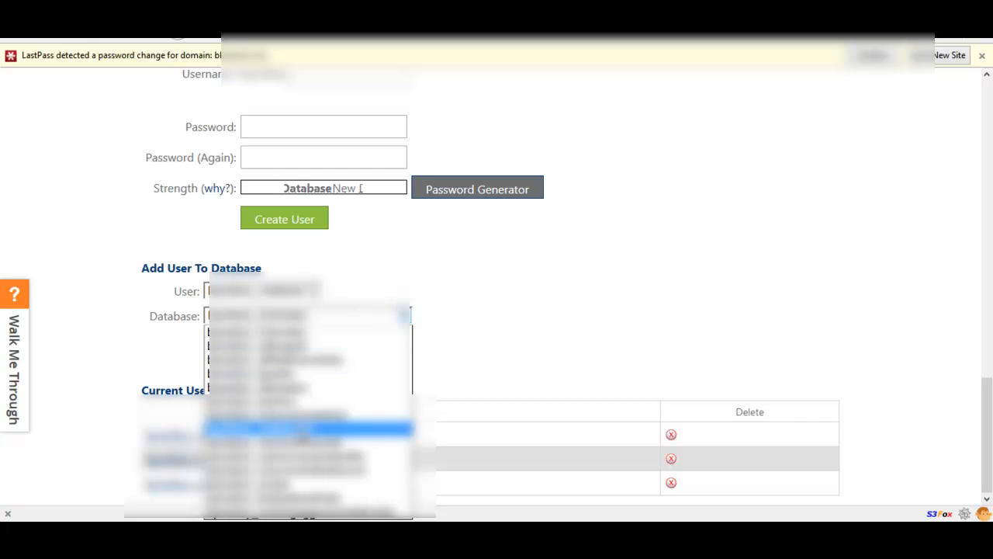
left_click(299, 429)
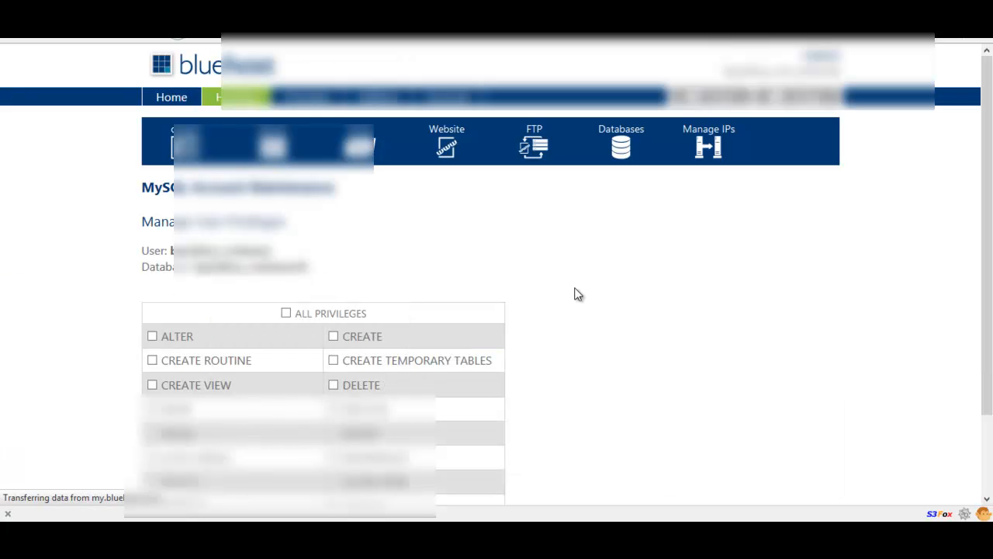
Grant the user ALL PRIVILEGES on the makeearth database and save the changes
left_click(286, 312)
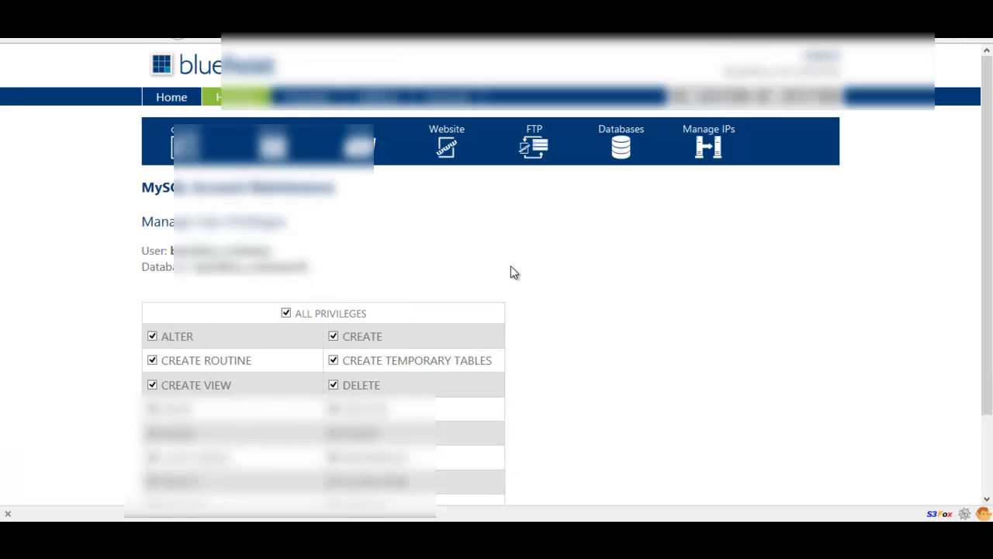
scroll(511, 270, "down", 2)
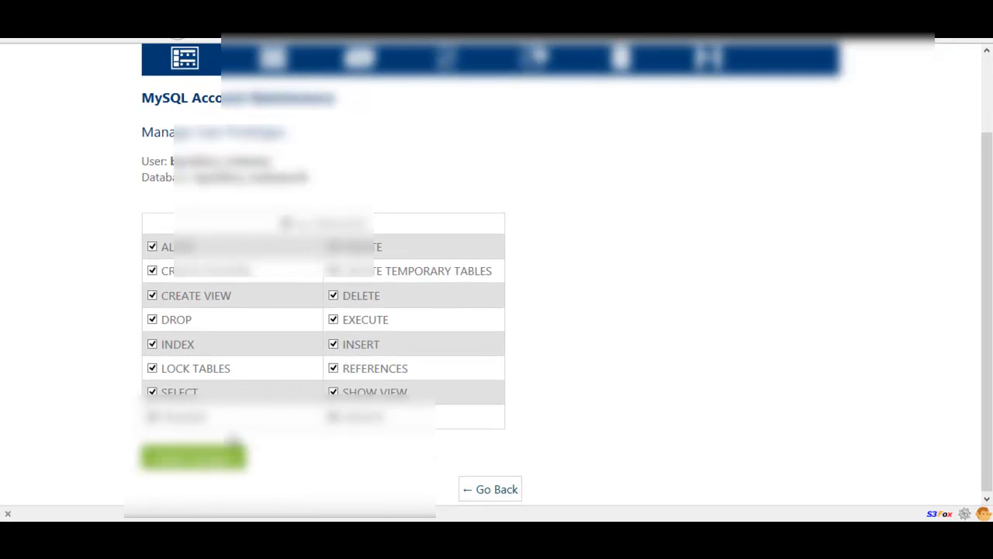
left_click(200, 463)
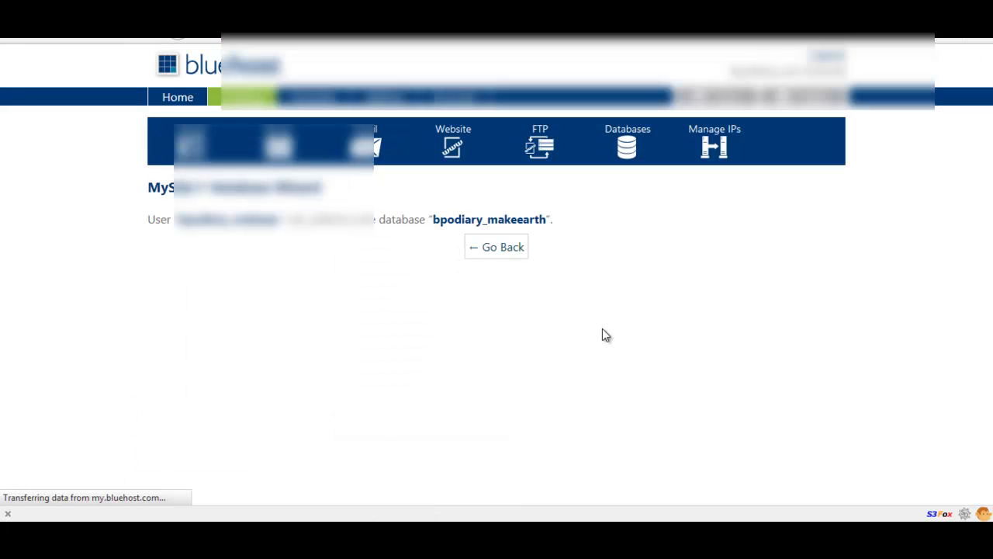
Return to the cPanel home page and open the File Manager directory selection under File Management
left_click(497, 255)
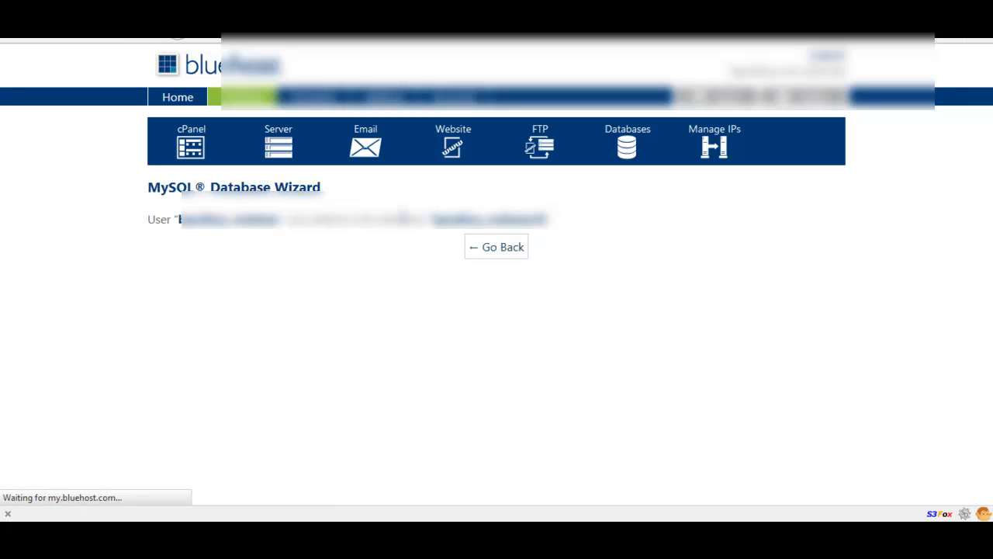
left_click(194, 147)
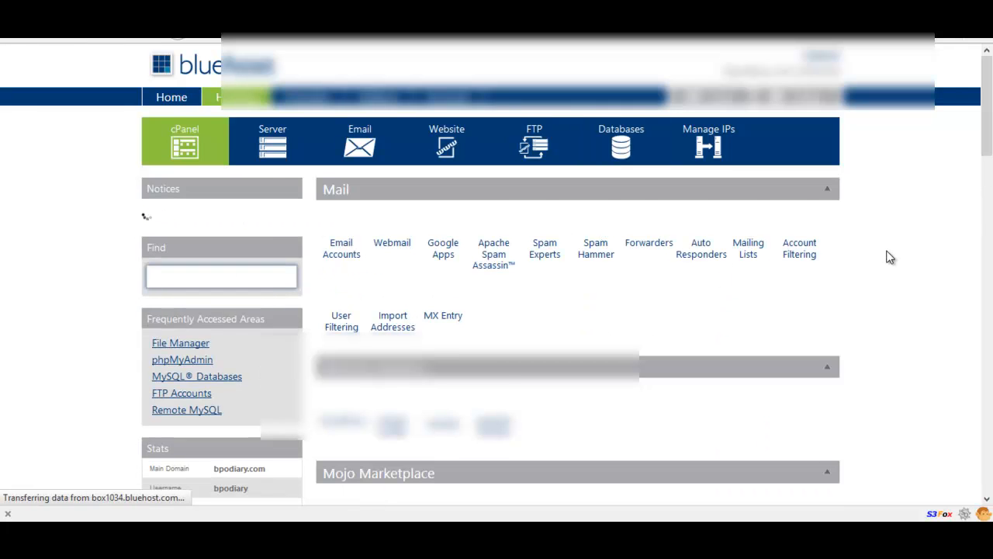
scroll(890, 257, "down", 5)
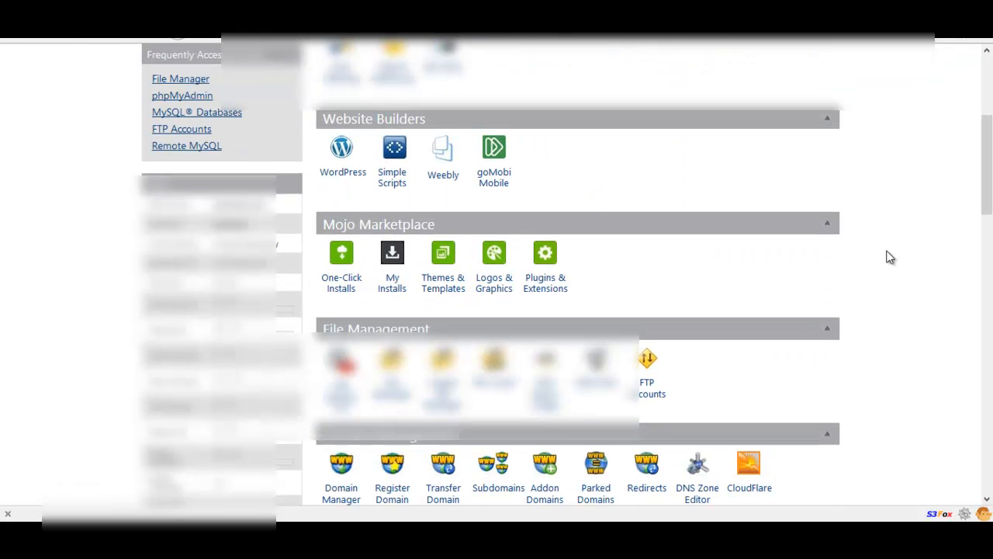
scroll(890, 257, "up", 2)
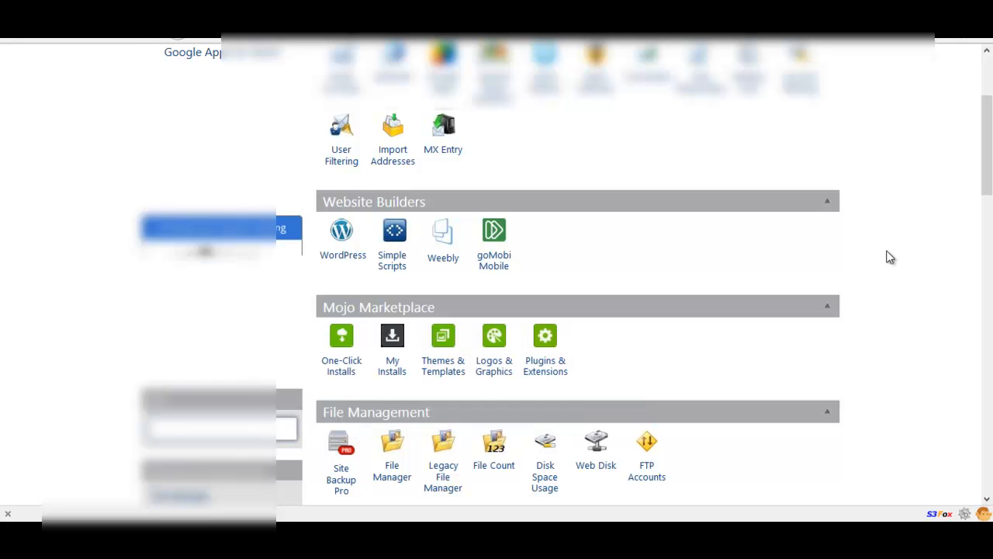
scroll(890, 257, "down", 1)
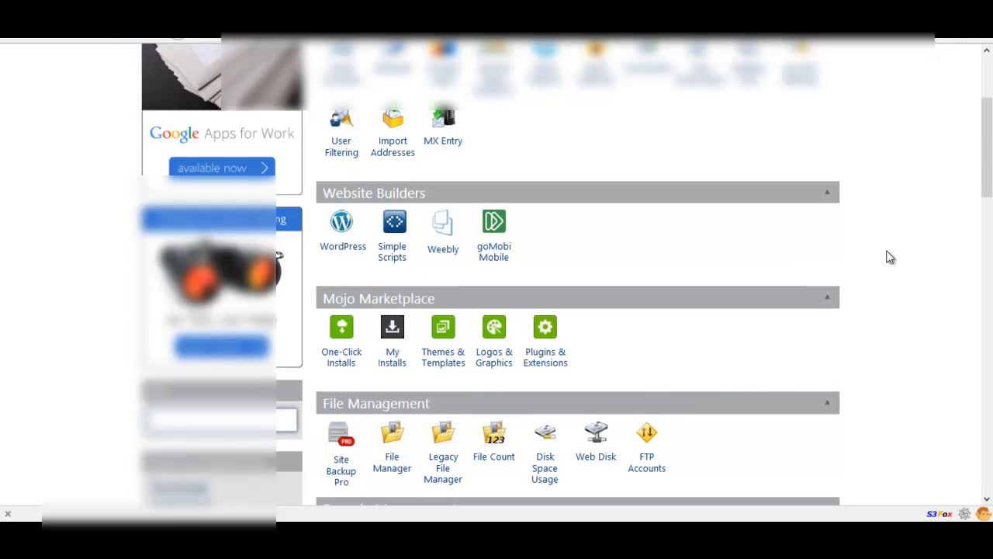
scroll(889, 257, "down", 4)
left_click(388, 231)
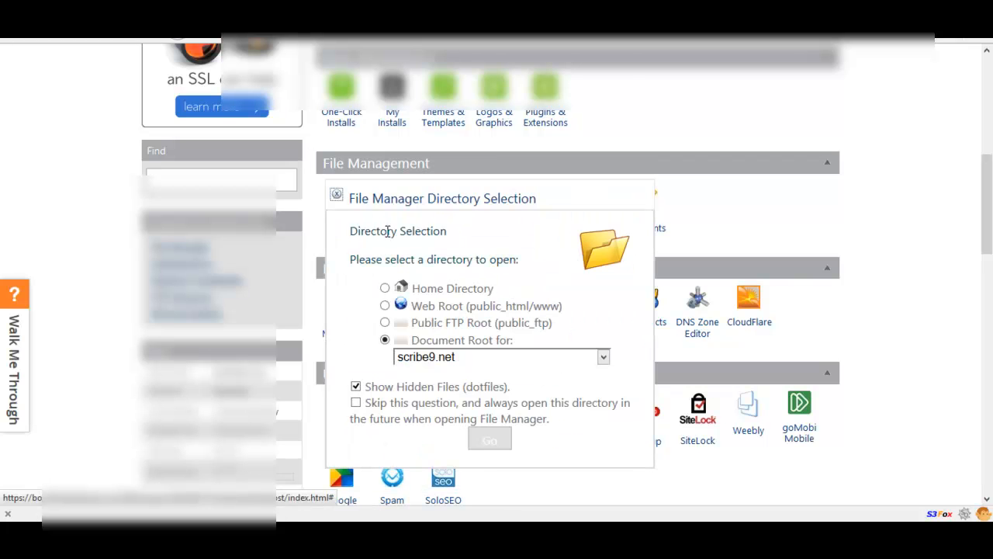
Open File Manager at the document root for makeearth.org
left_click(478, 359)
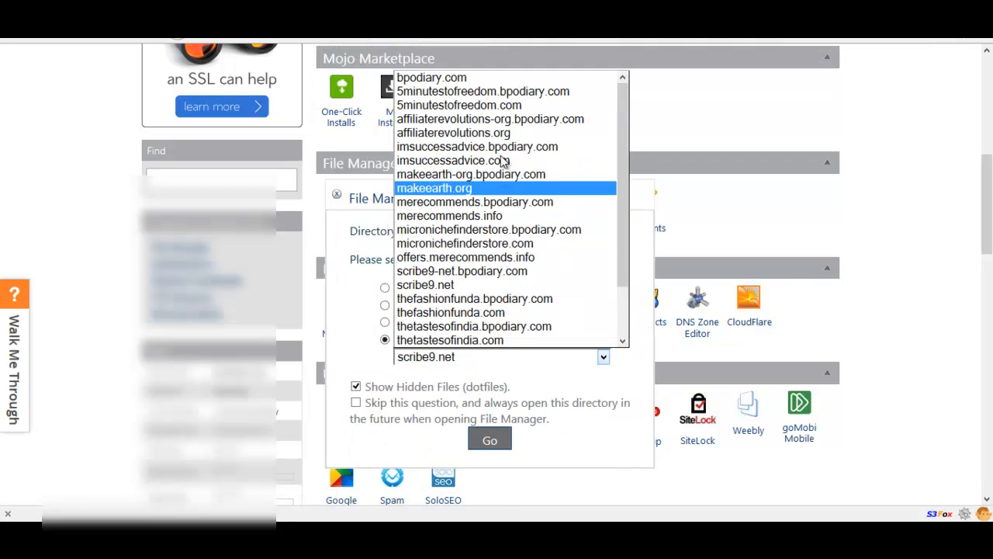
scroll(496, 186, "down", 2)
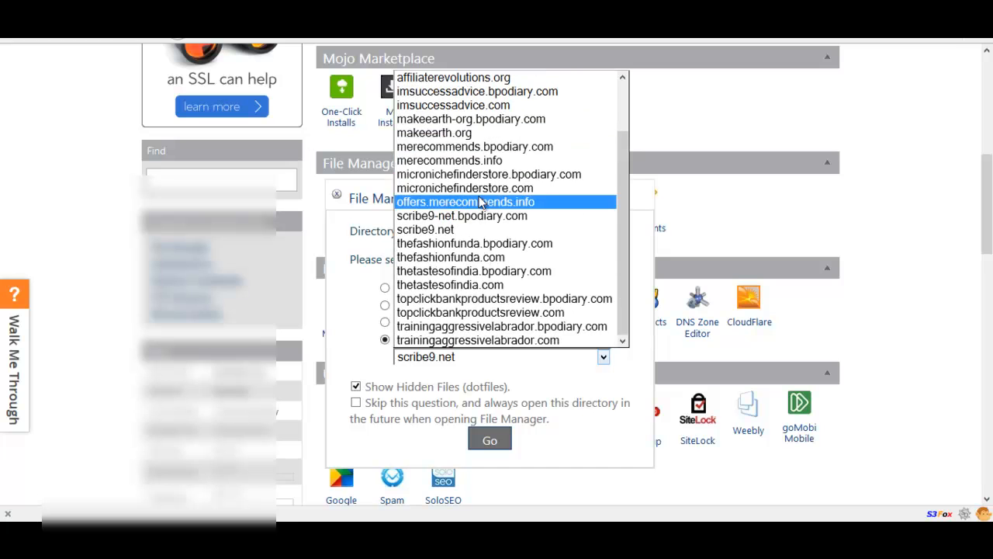
left_click(468, 135)
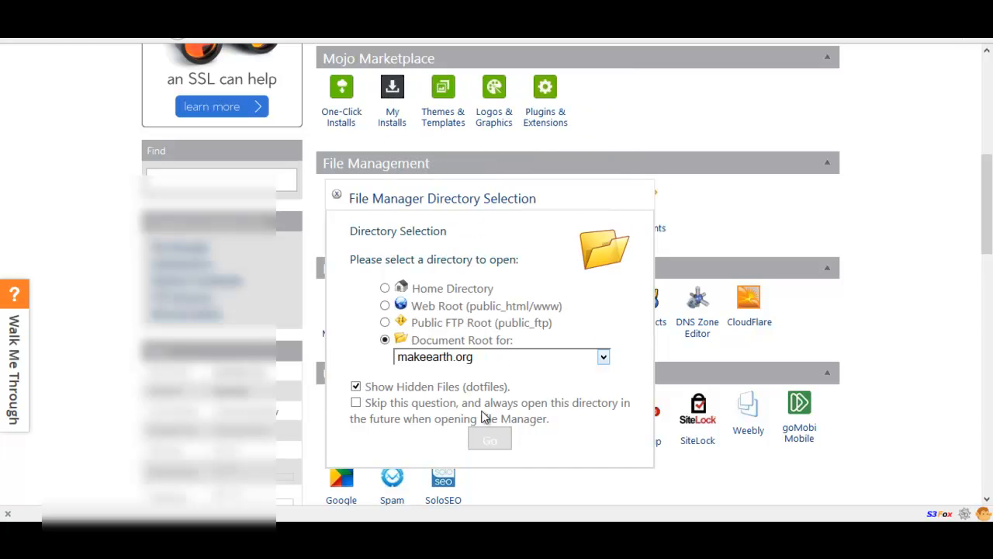
left_click(492, 440)
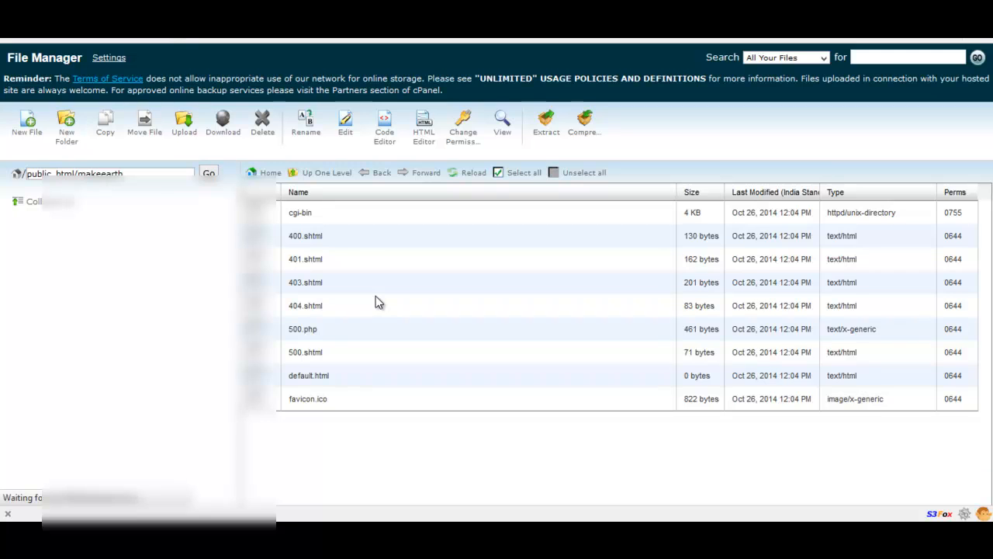
Delete all files from 400.shtml through favicon.ico in /public_html/makeearth, leaving out the cgi-bin folder
left_click(346, 234)
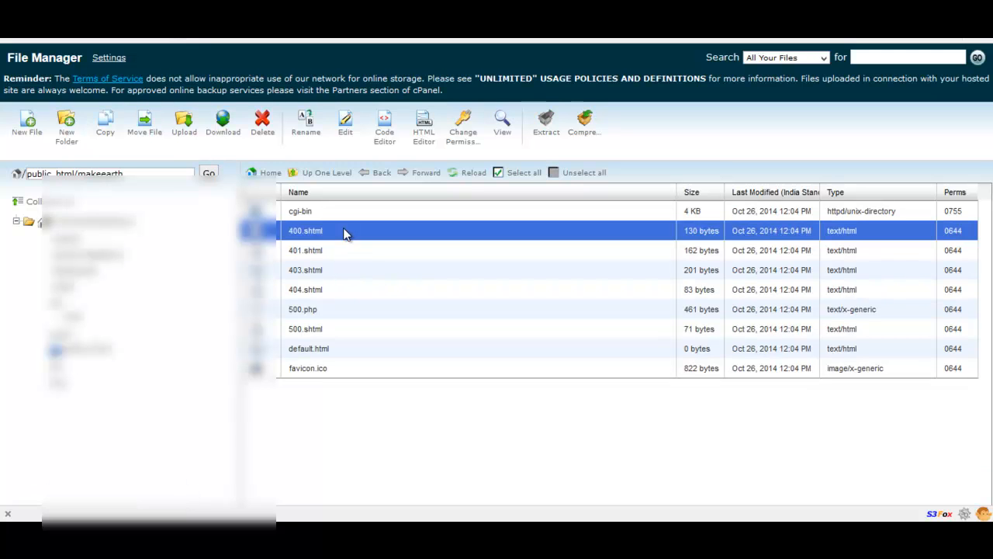
left_click(338, 365, "shift")
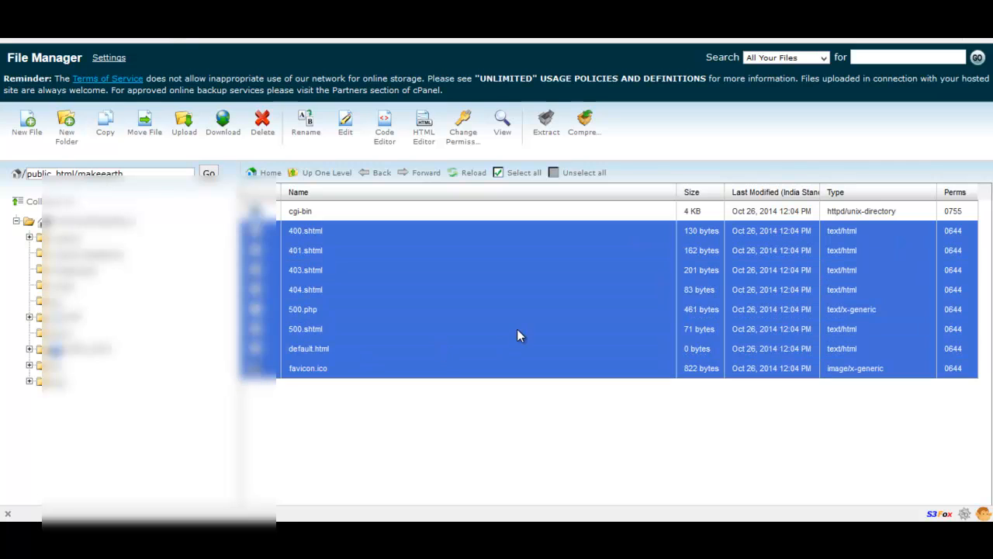
left_click(262, 128)
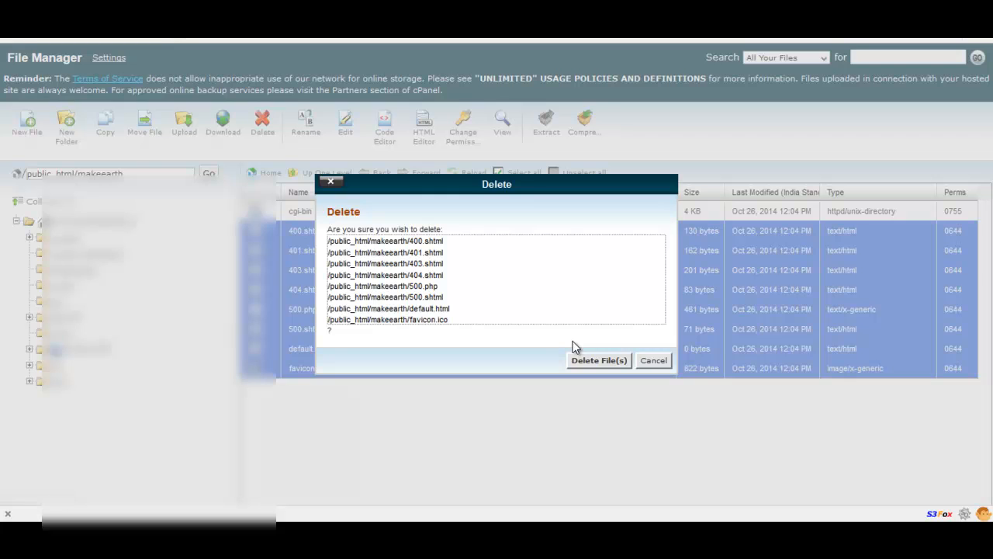
left_click(603, 360)
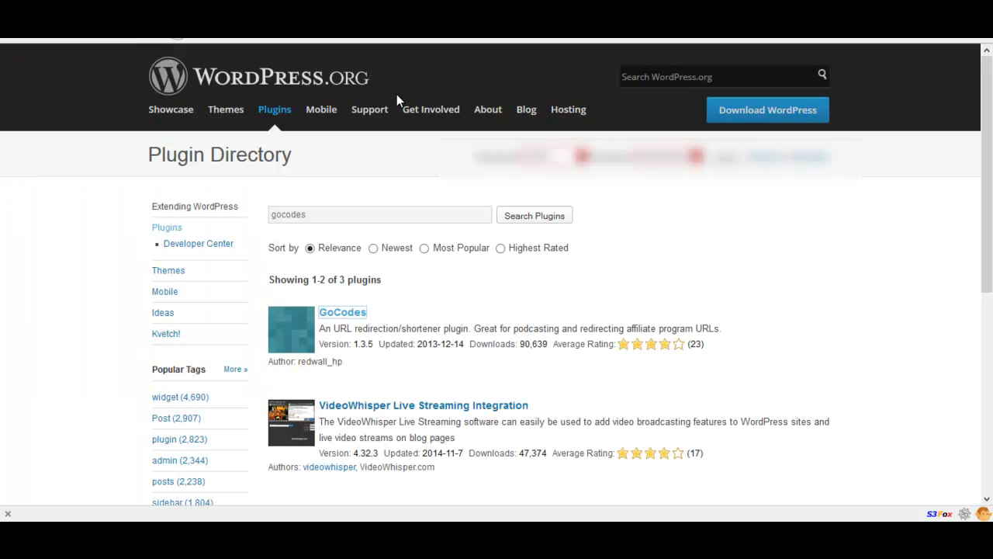
Open the Download WordPress page on WordPress.org
left_click(773, 118)
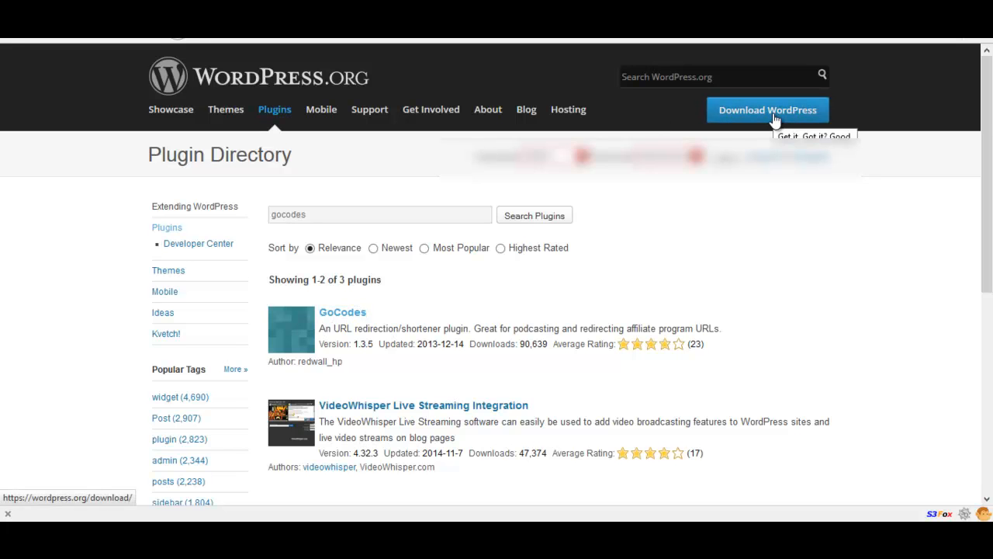
left_click(774, 118)
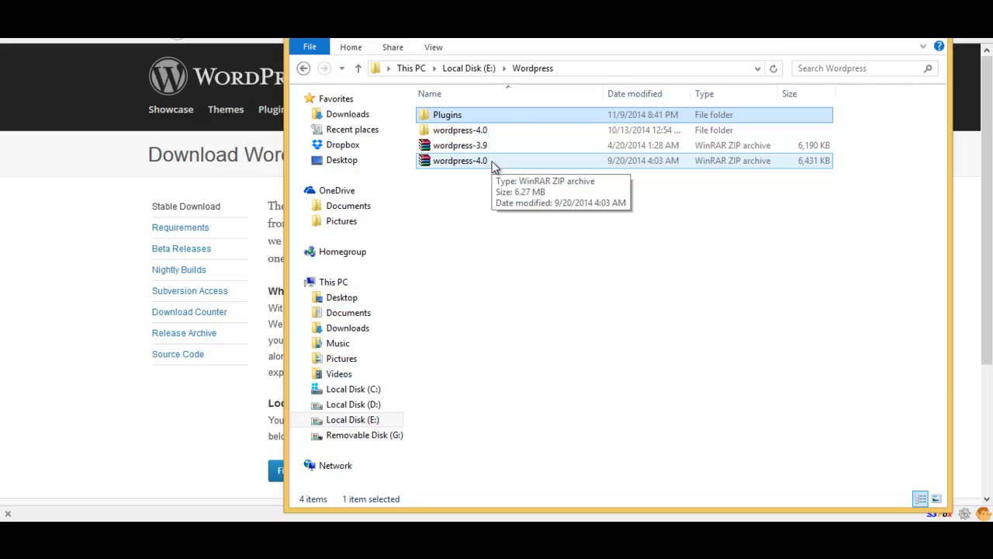
Permanently delete the wordpress-4.0 folder from E:\Wordpress in File Explorer
left_click(495, 132)
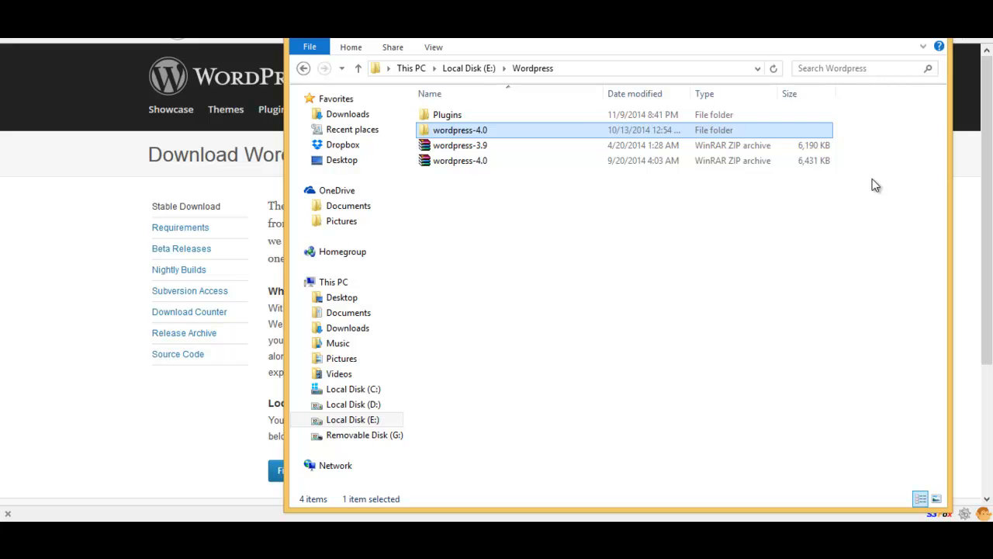
key("shift+Delete")
key("Return")
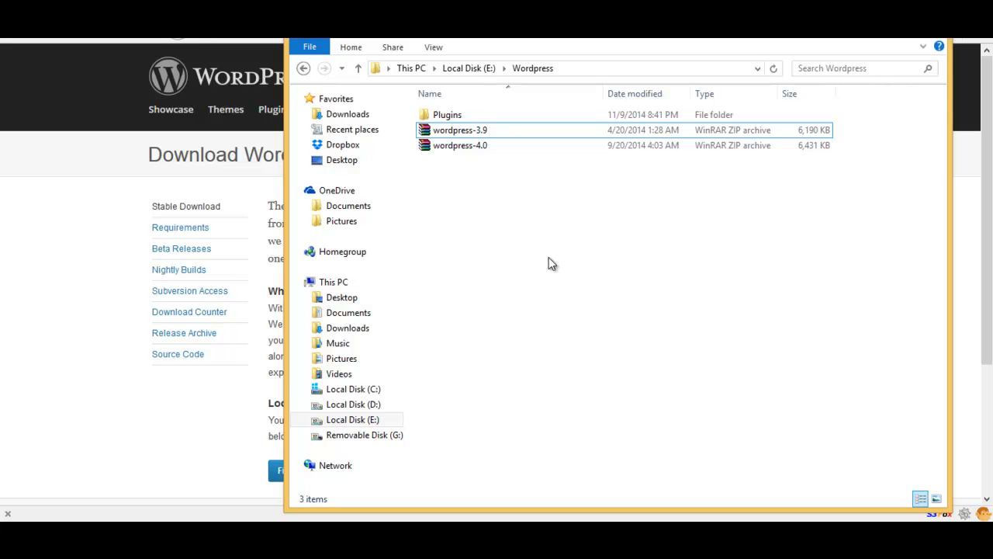
Extract the wordpress-4.0 ZIP archive directly into the current Wordpress folder
left_click(454, 148)
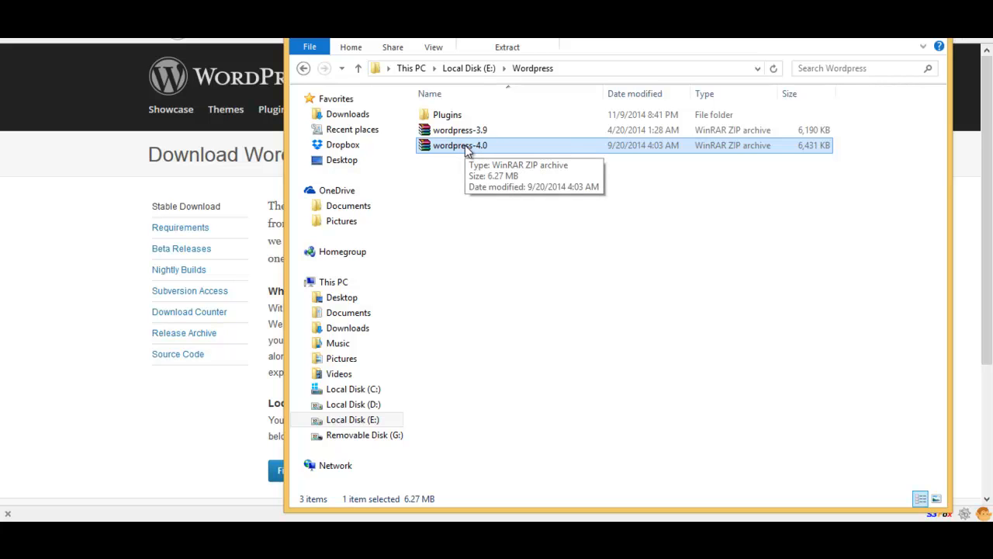
right_click(467, 147)
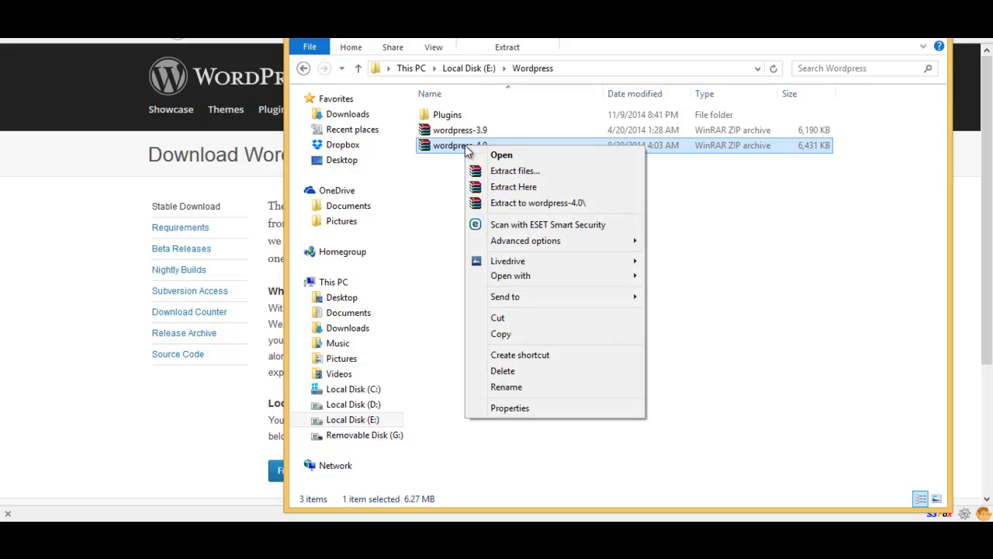
left_click(520, 187)
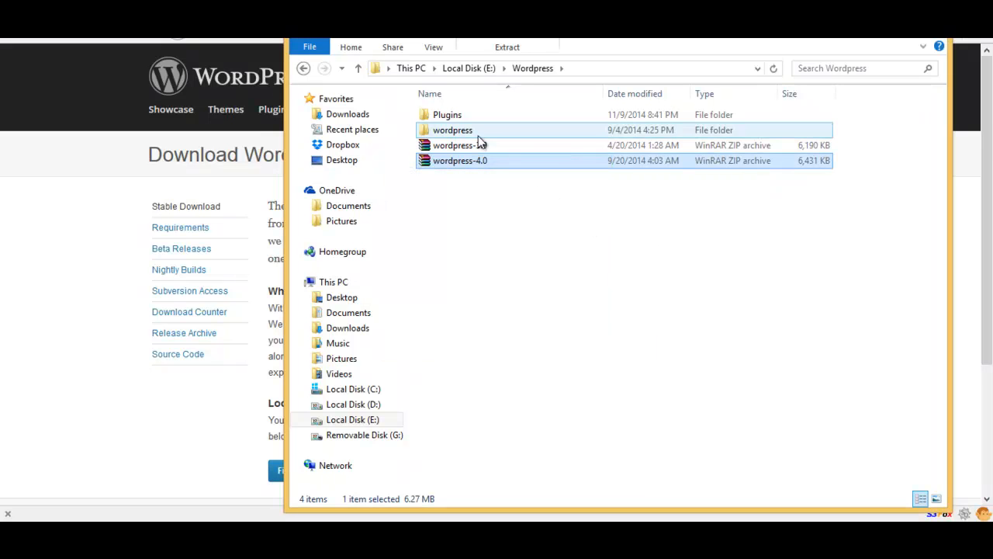
Compress the entire contents of the extracted wordpress folder into a ZIP-format archive named wordpress.zip
double_click(458, 131)
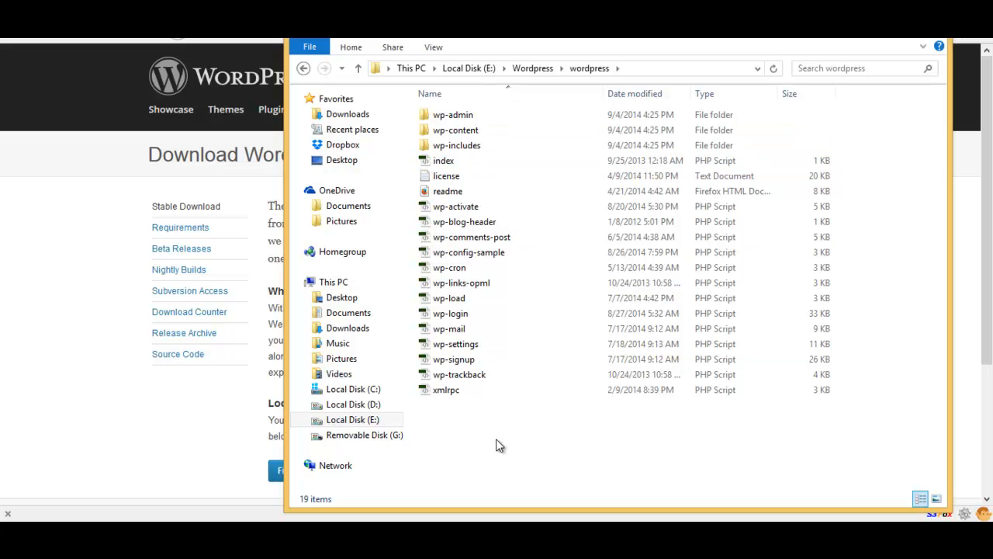
left_click_drag(500, 444, 453, 105)
right_click(476, 129)
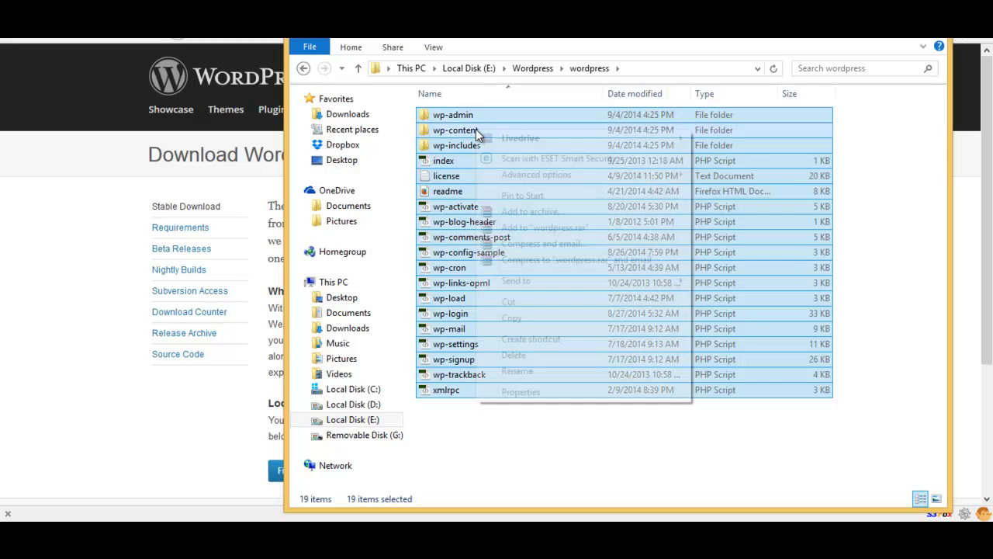
left_click(549, 213)
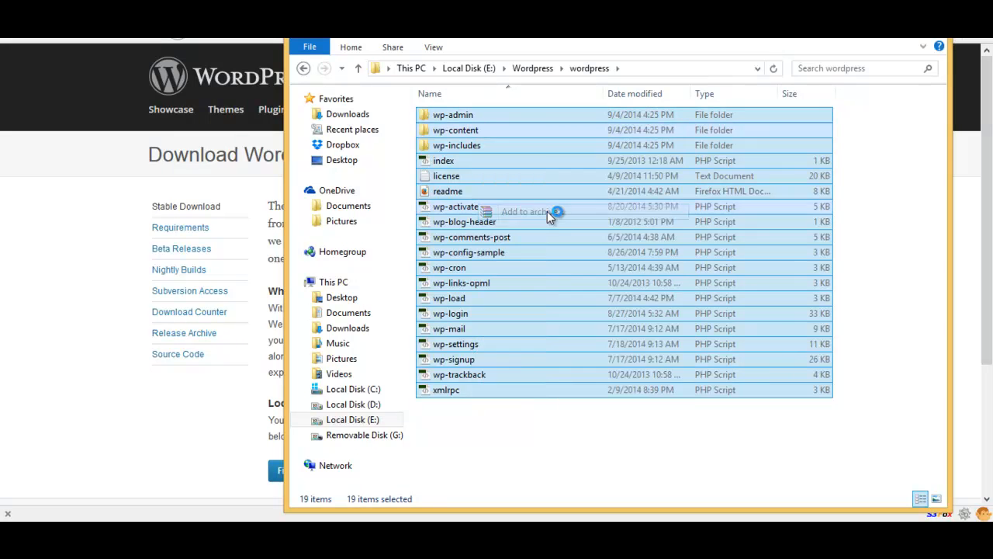
left_click(362, 273)
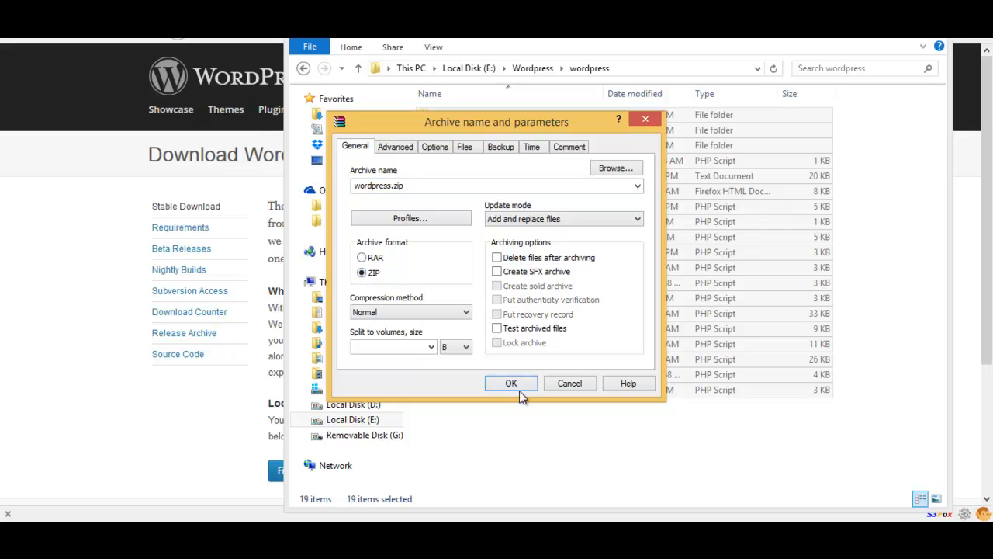
left_click(521, 386)
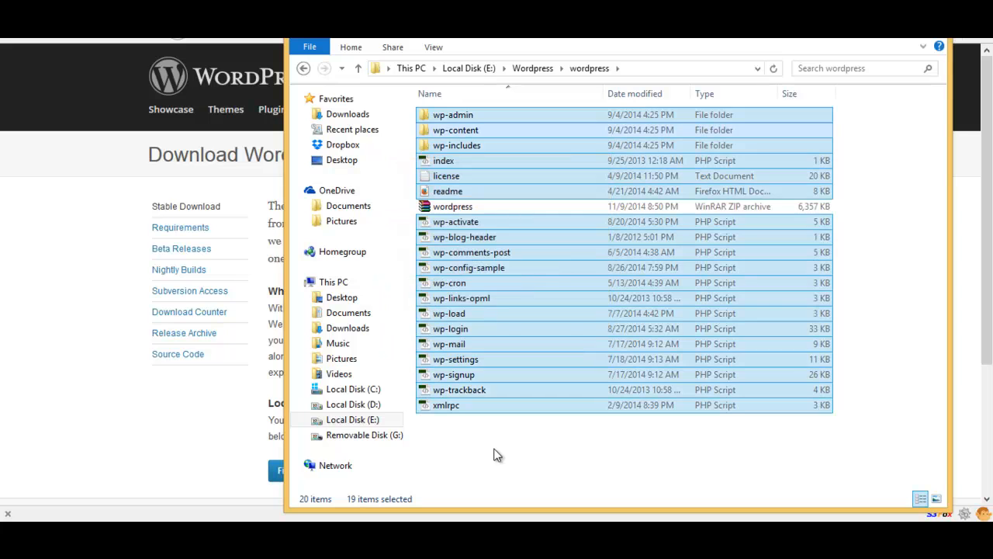
left_click(497, 456)
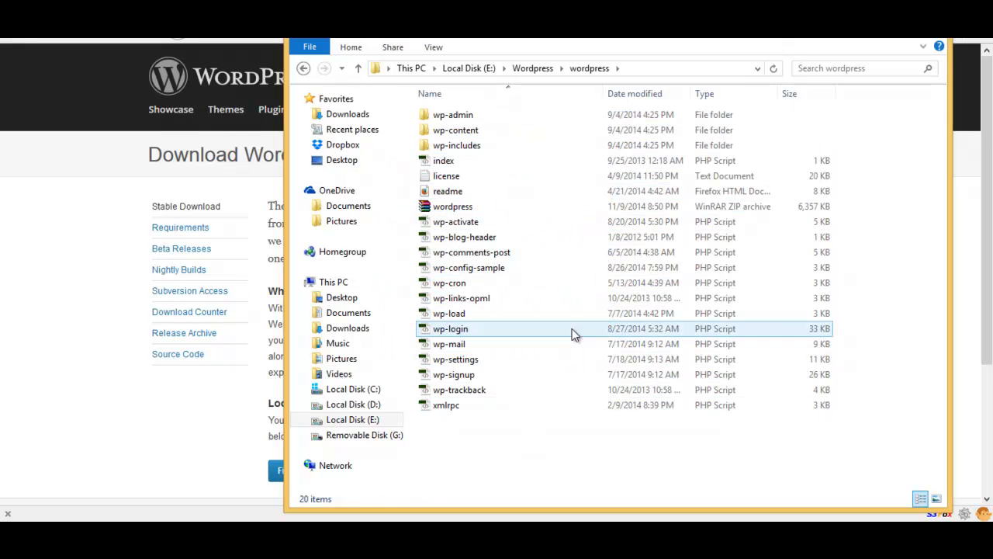
Permanently delete the wordpress ZIP archive from the extracted wordpress folder
left_click(474, 206)
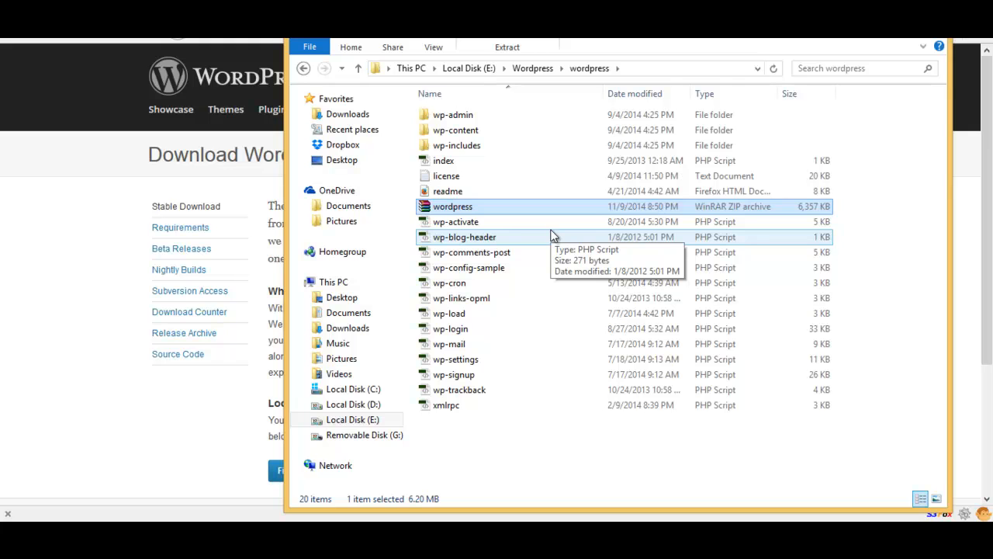
key("shift+Delete")
key("Return")
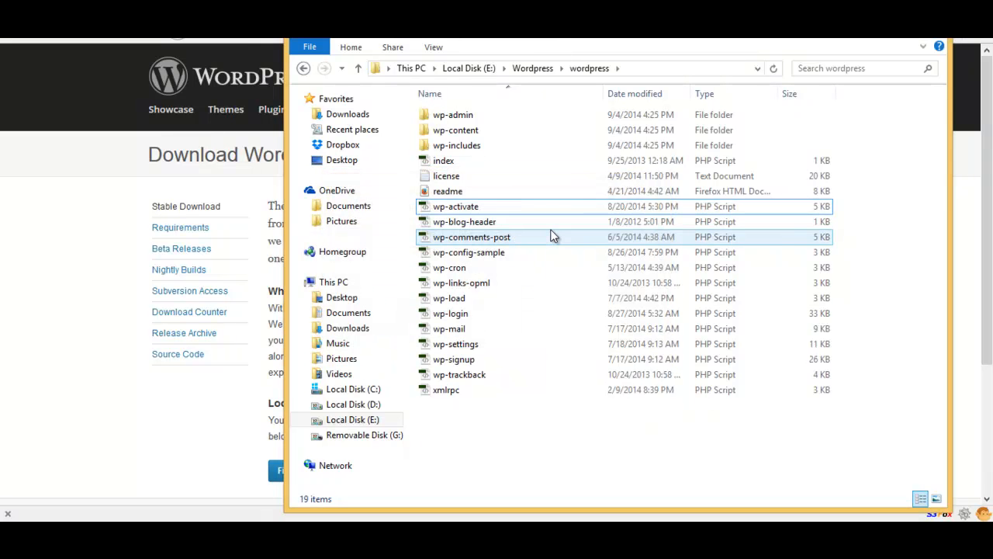
Open the Plugins folder inside E:\Wordpress and examine its plugin folders and ZIP archives
left_click(532, 67)
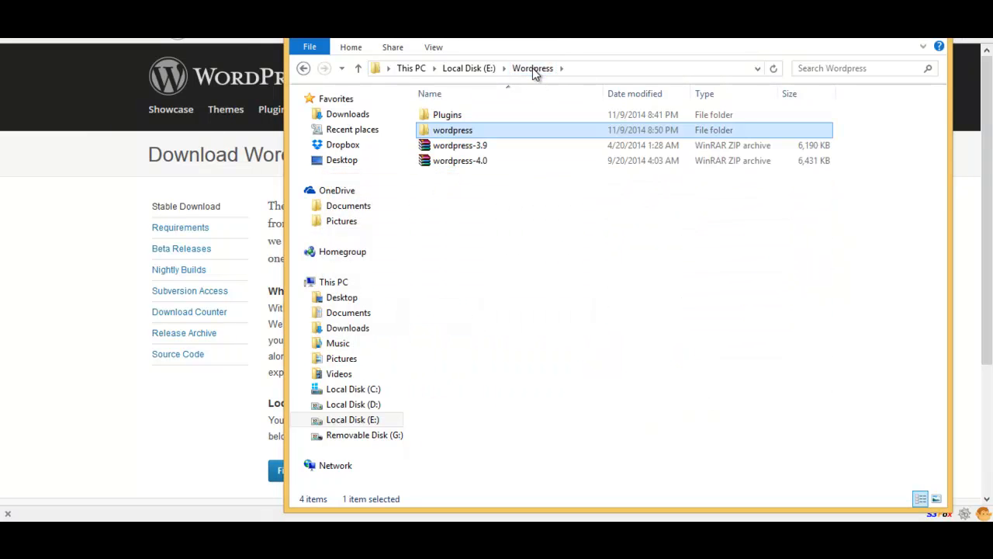
double_click(446, 116)
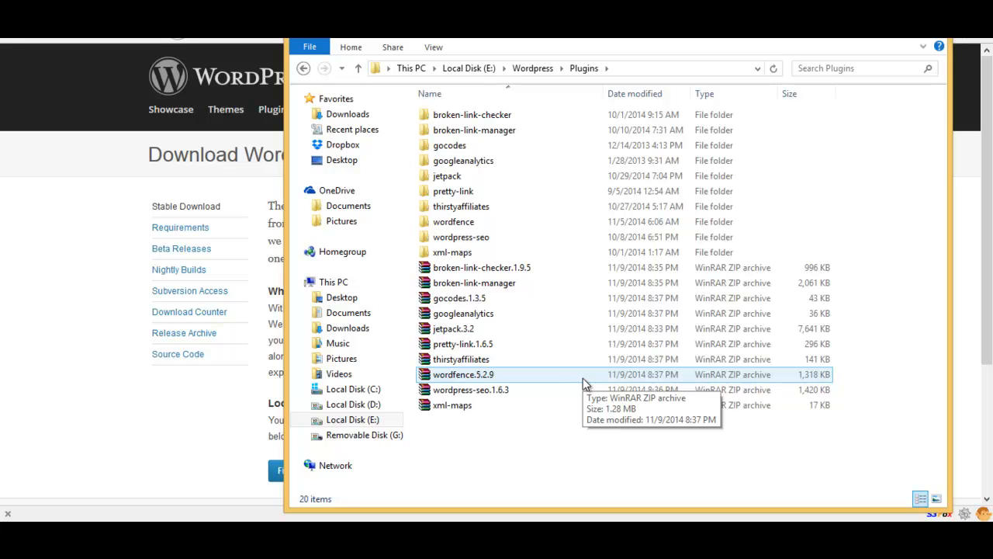
left_click(543, 312)
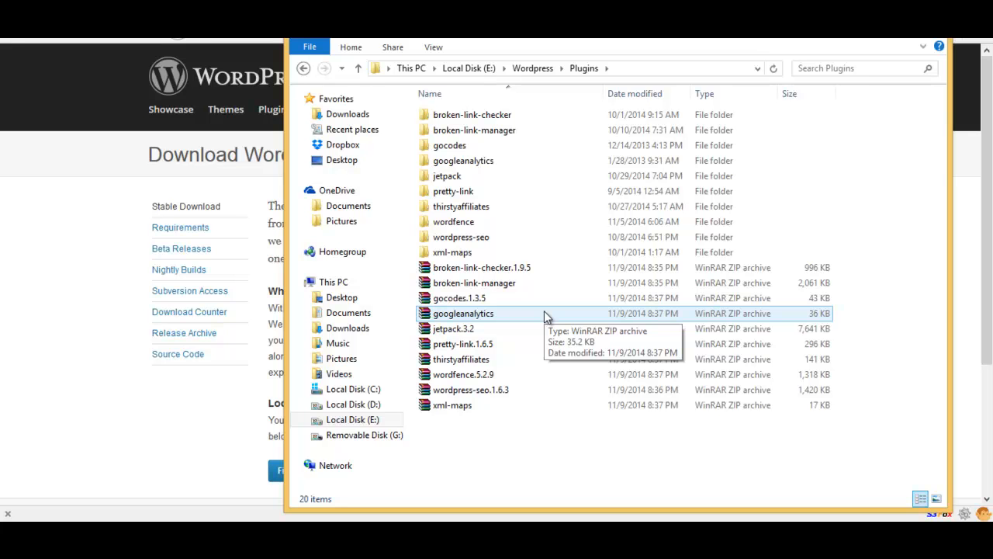
Return to WordPress.org and search its plugin directory for "xml sitemap"
left_click(211, 463)
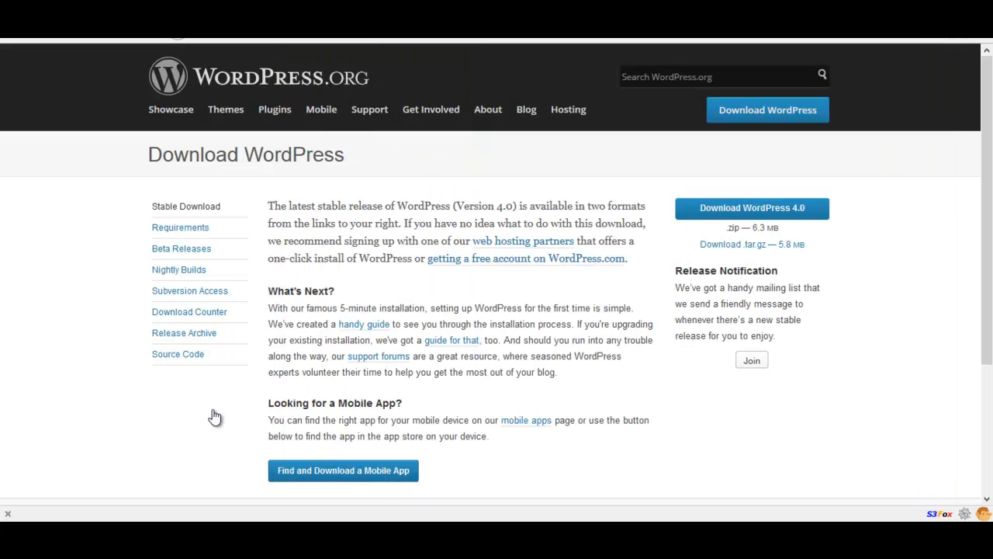
left_click(275, 110)
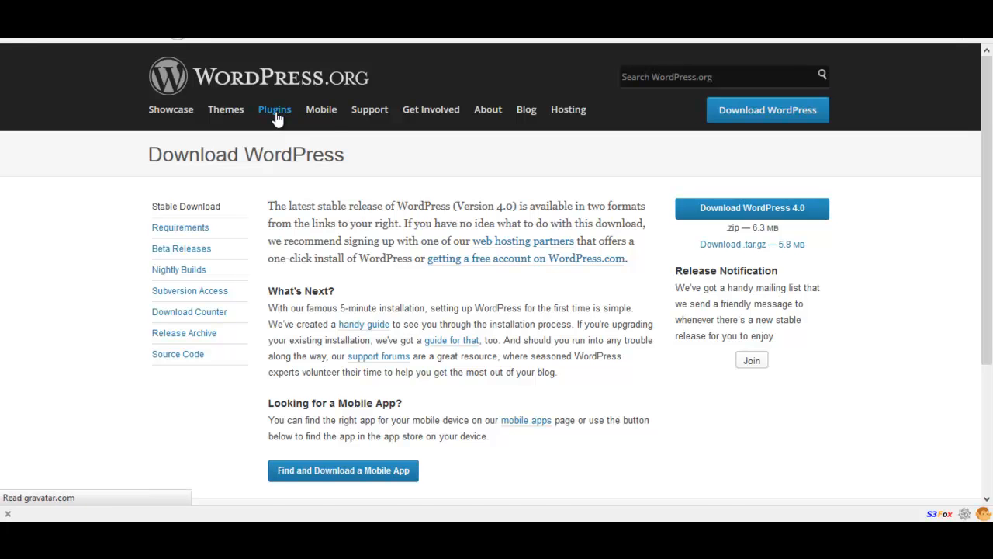
left_click(418, 295)
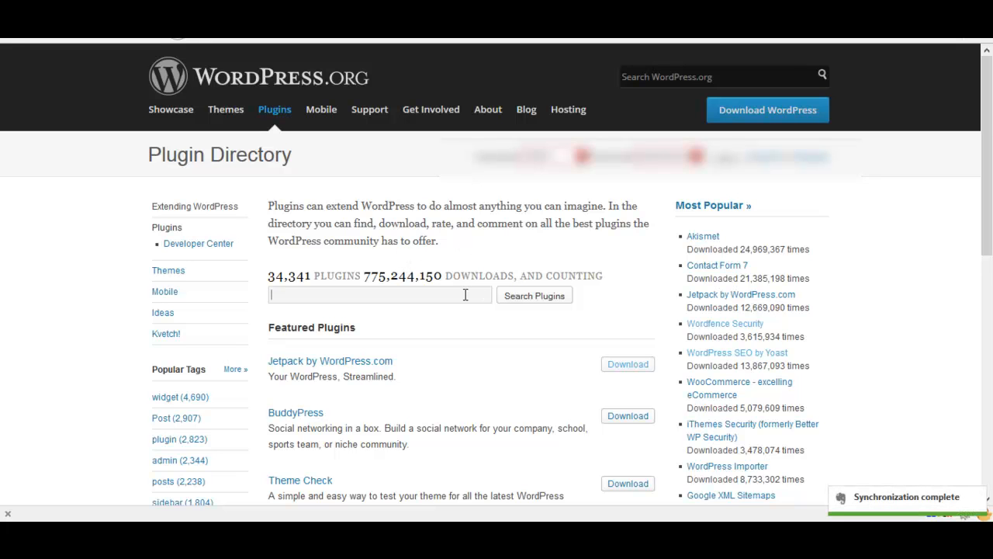
type("xml sitemap")
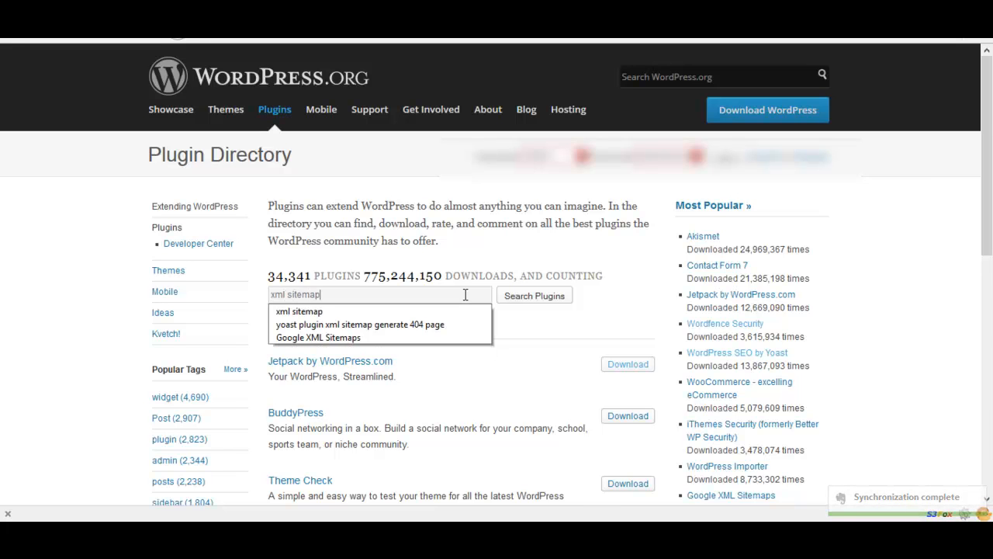
key("Return")
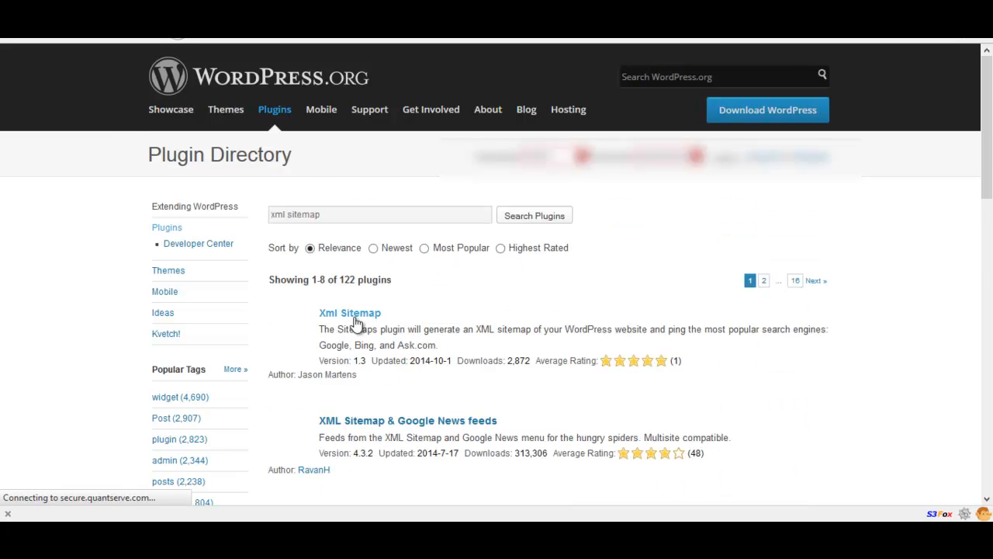
Download version 4.0.7.1 of the Google XML Sitemaps plugin and save its ZIP file in E:\Wordpress\Plugins
scroll(365, 318, "down", 4)
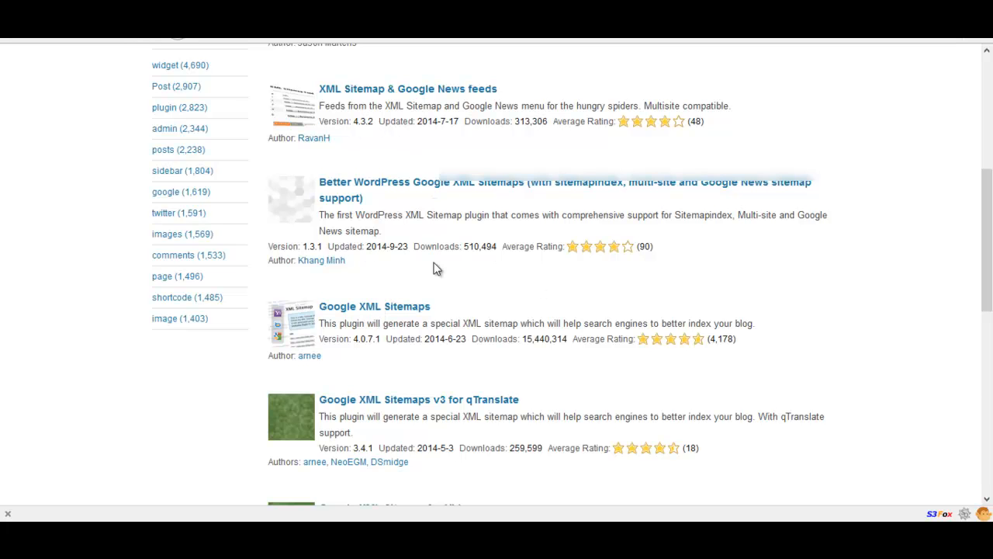
left_click(394, 307)
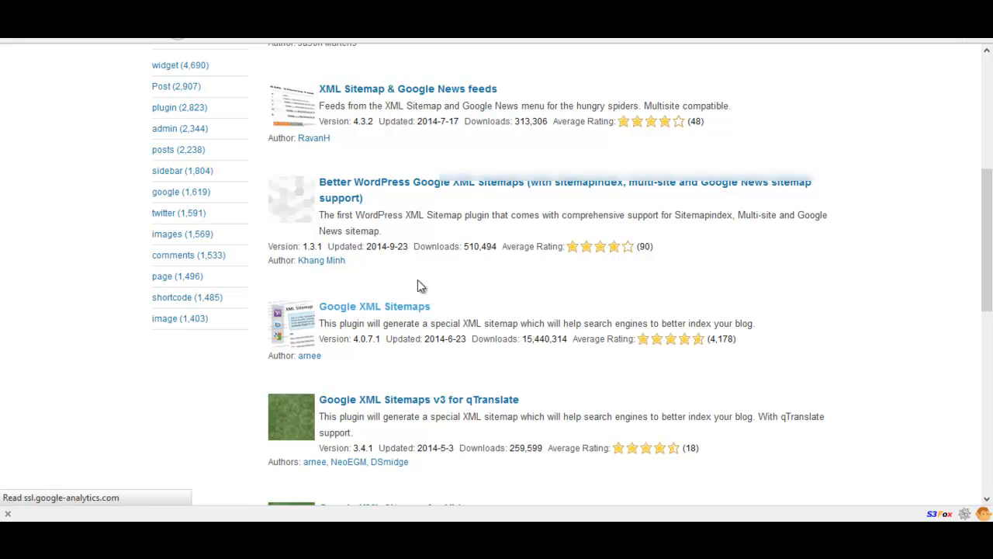
scroll(603, 265, "down", 1)
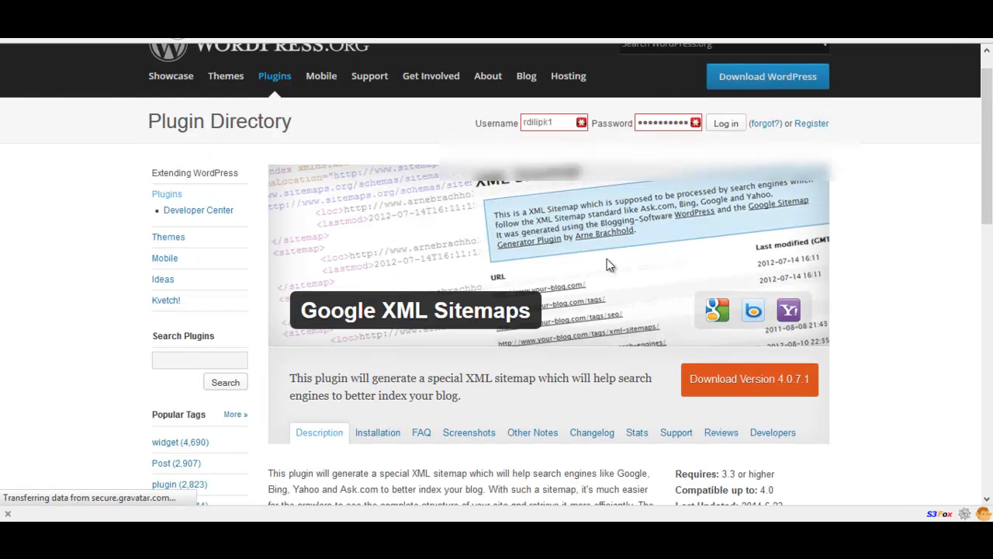
scroll(584, 227, "down", 4)
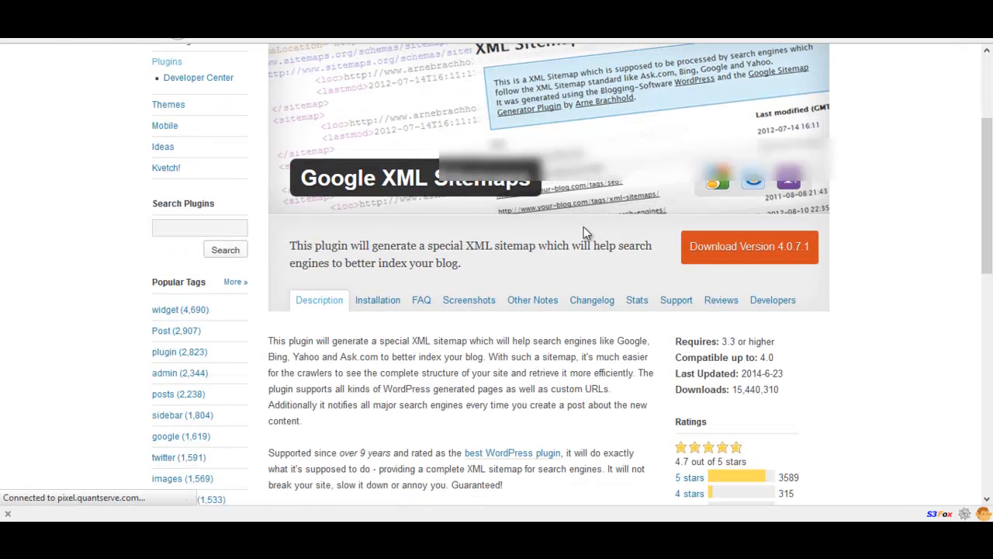
left_click(750, 250)
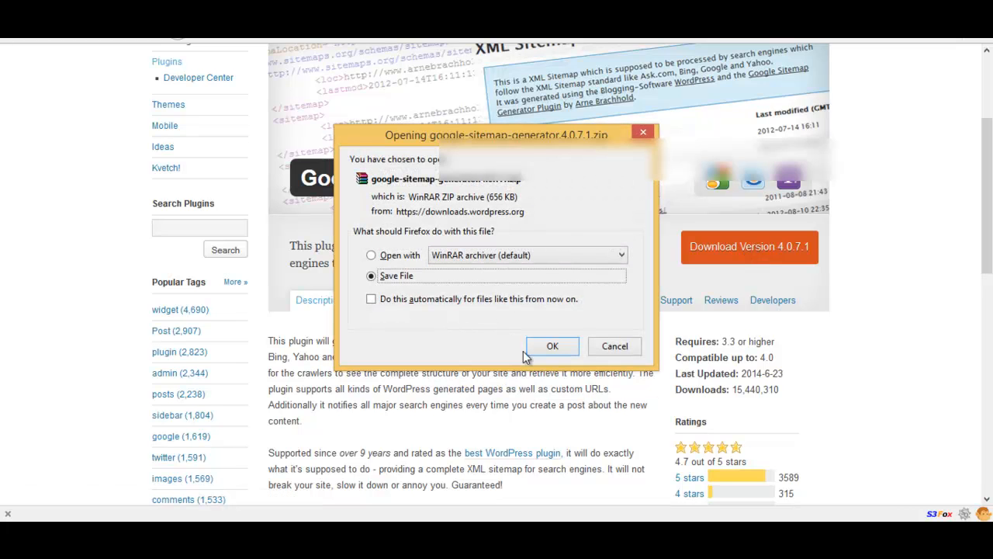
left_click(551, 348)
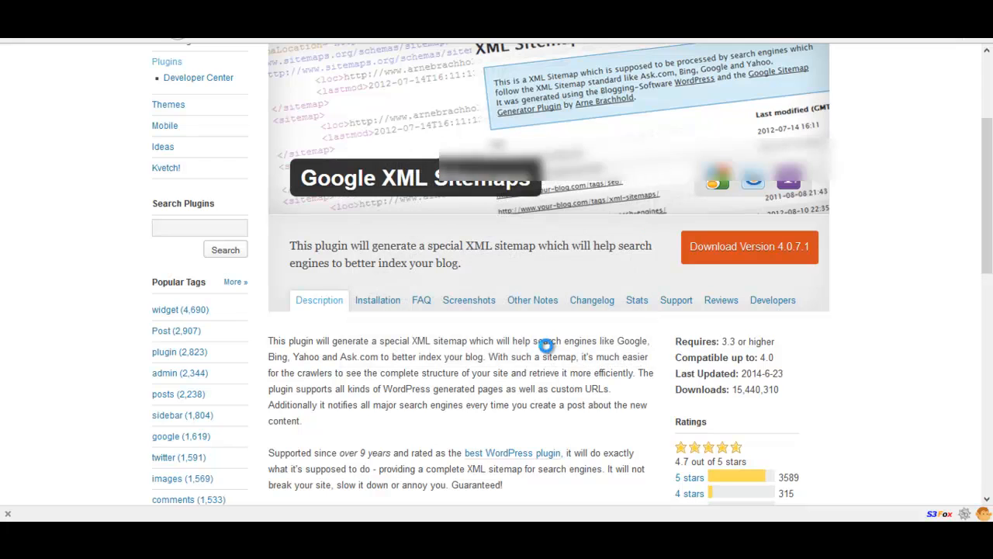
left_click(780, 446)
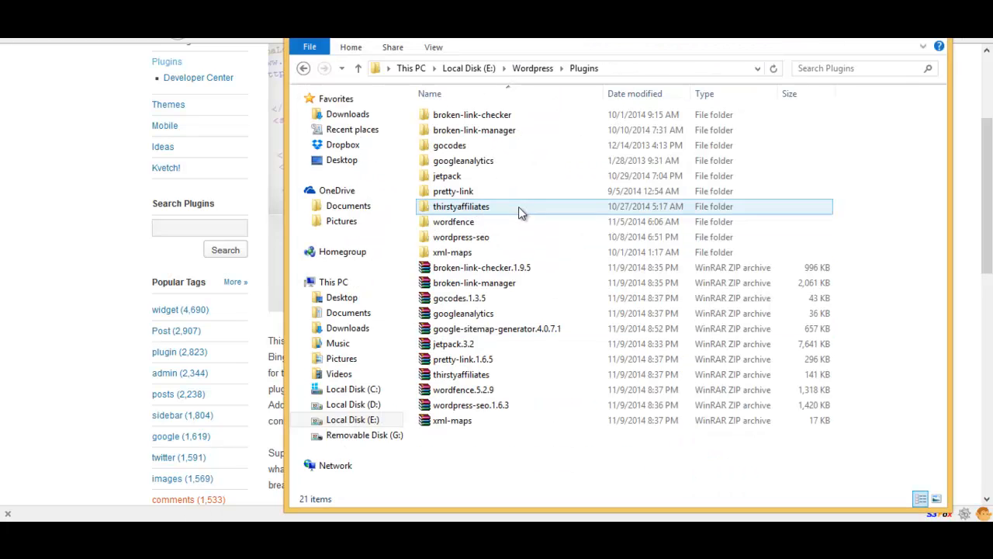
Extract the google-sitemap-generator.4.0.7.1 archive directly into the Plugins folder and check the extracted google-sitemap-generator folder
left_click(525, 335)
left_click(531, 331)
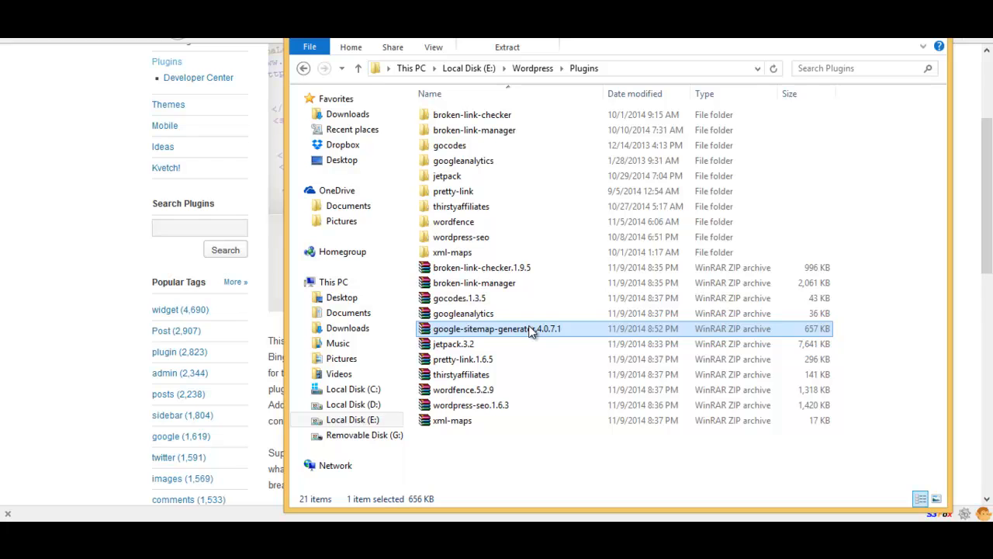
right_click(552, 332)
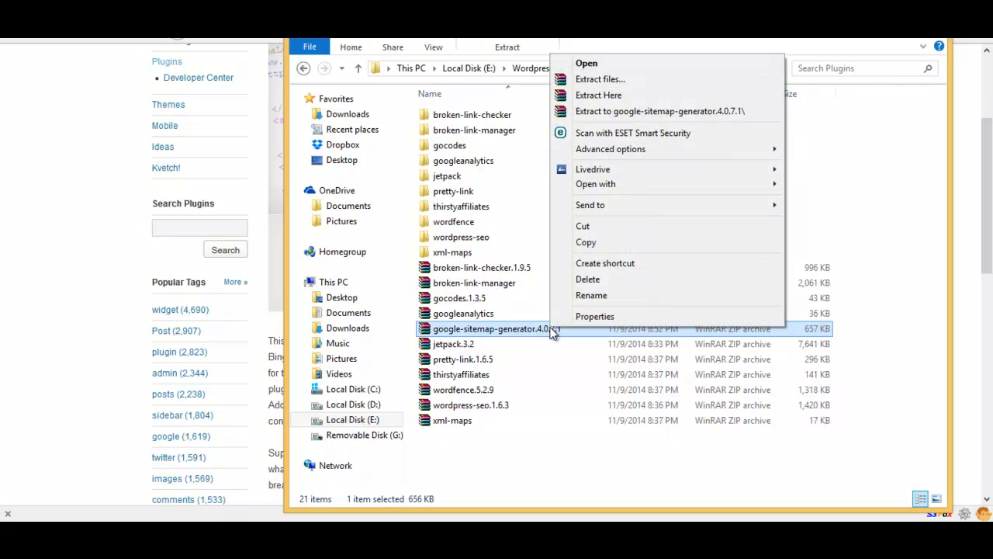
left_click(627, 92)
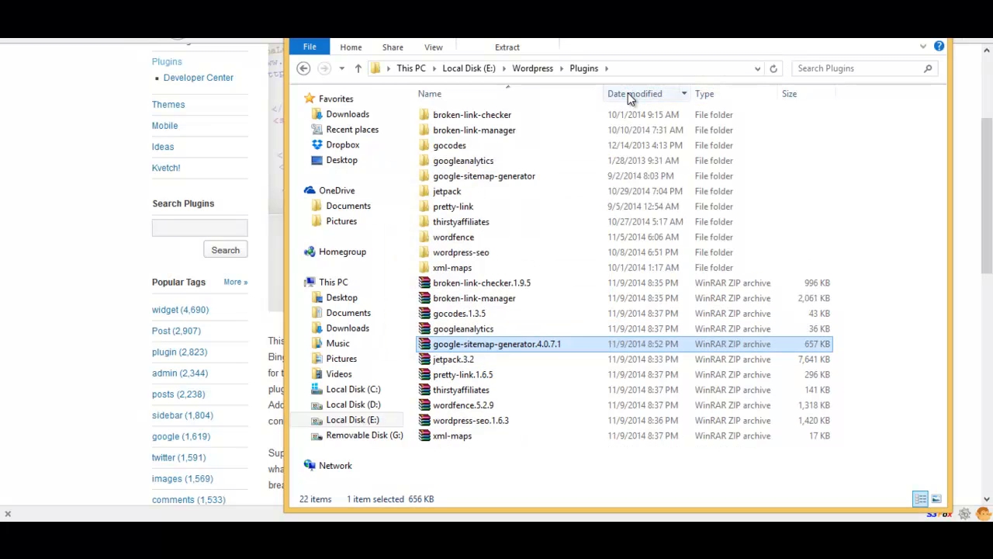
double_click(492, 177)
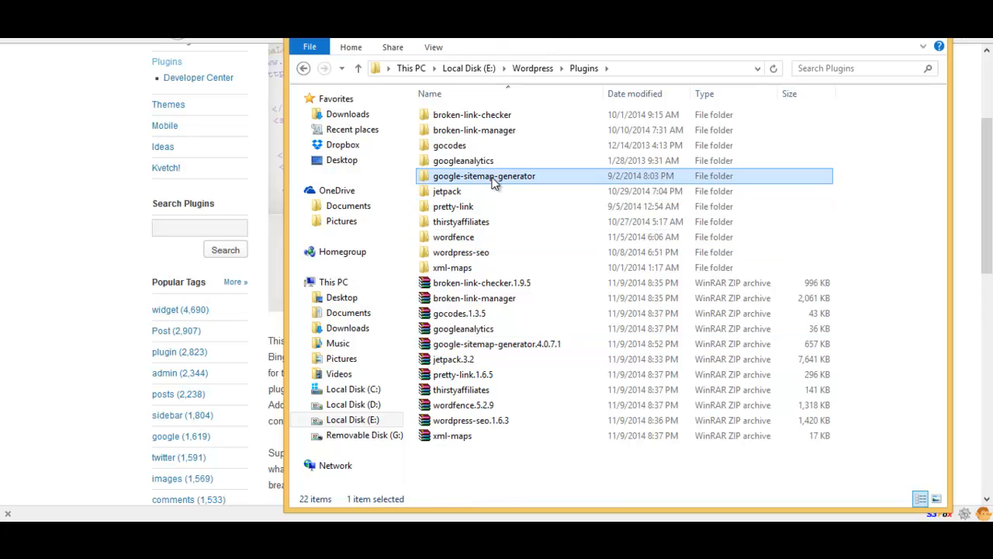
key("BackSpace")
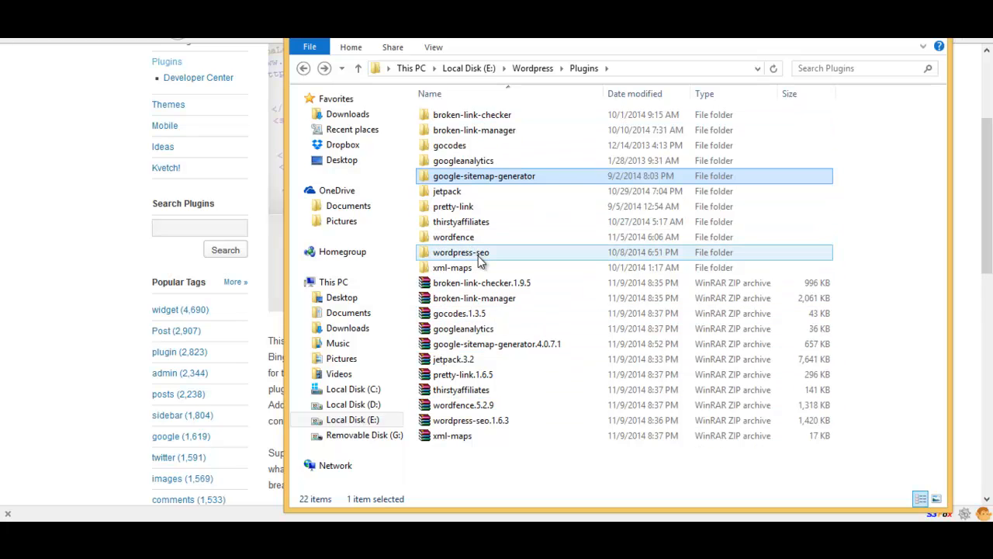
Move the plugin folders from broken-link-checker through wordpress-seo out of Plugins into the extracted wordpress folder's wp-content\plugins
left_click(473, 122)
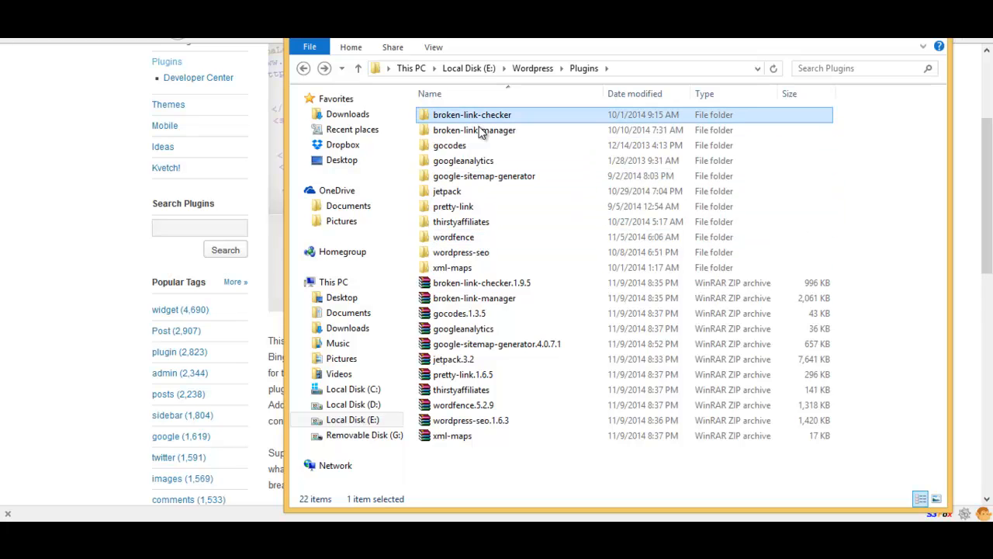
left_click(482, 256, "shift")
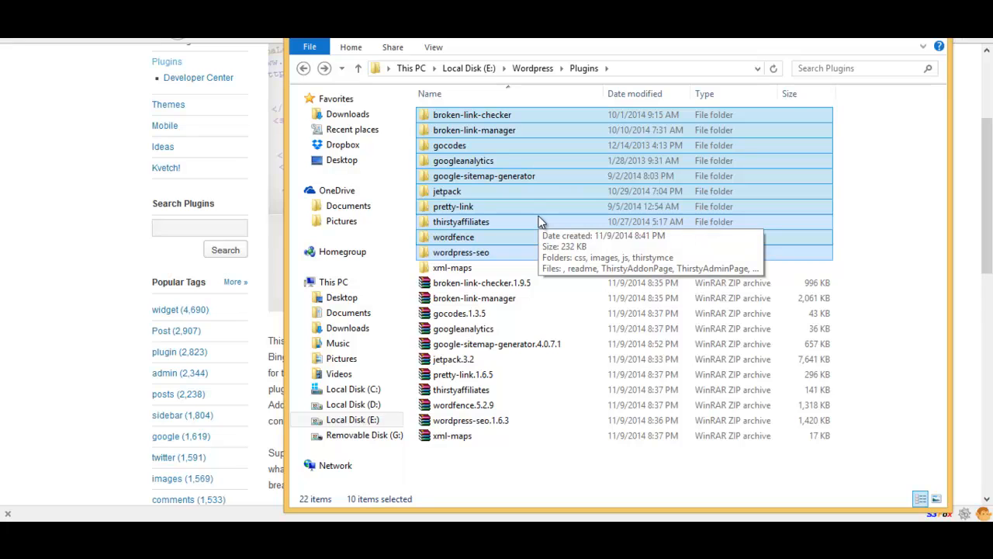
right_click(538, 217)
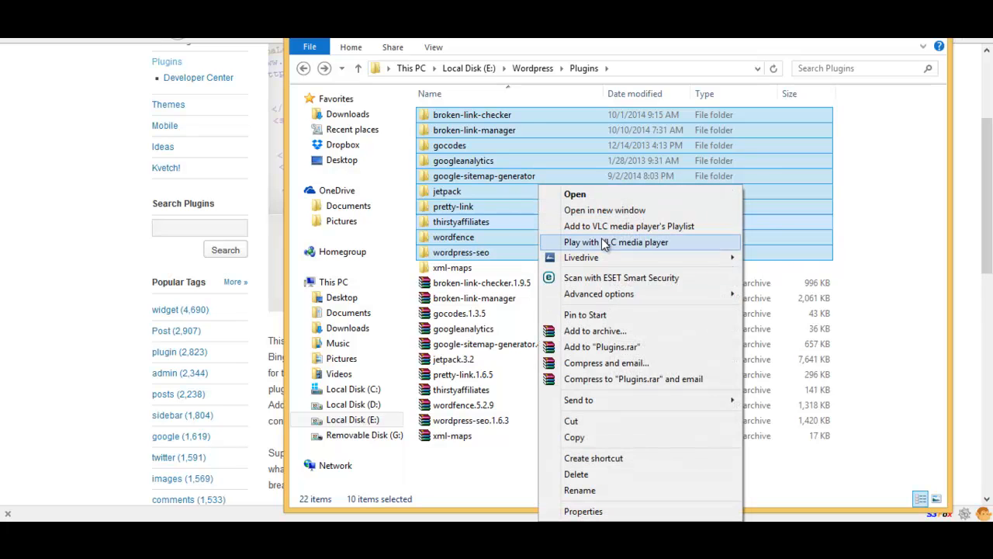
left_click(588, 424)
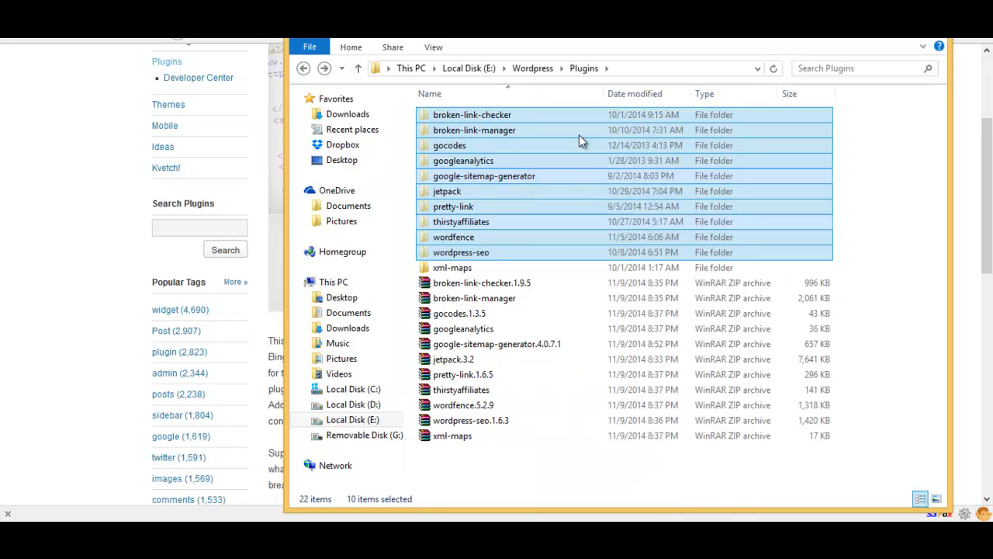
left_click(534, 67)
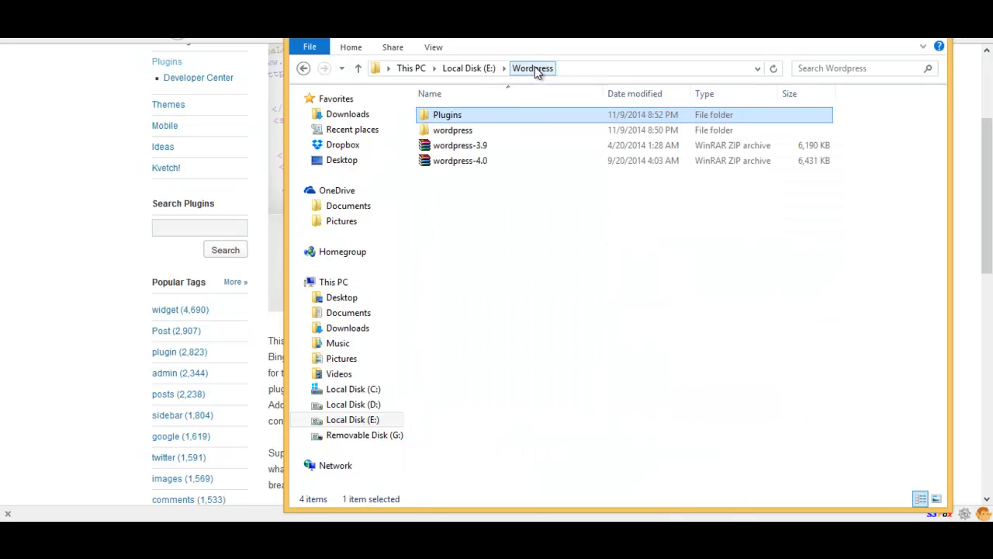
double_click(490, 130)
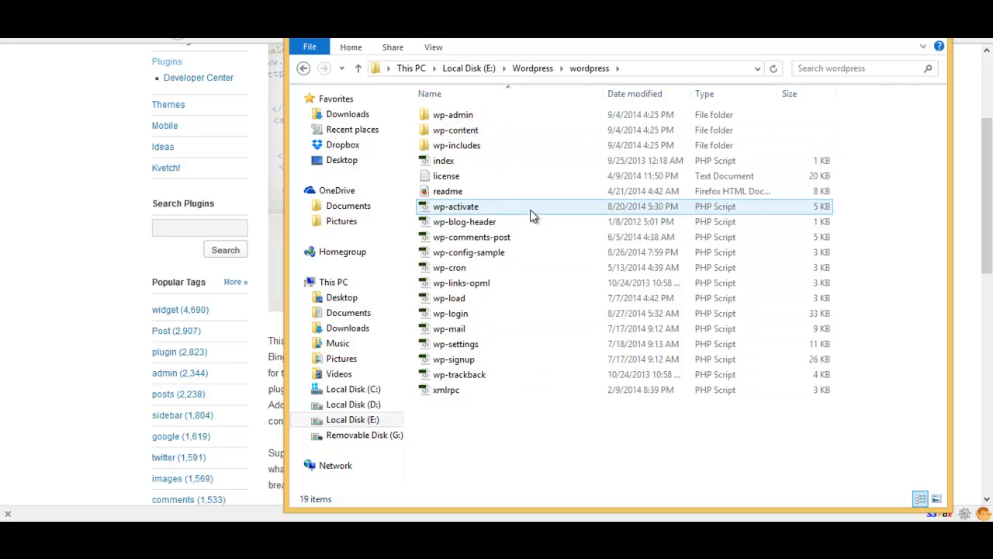
double_click(496, 132)
double_click(492, 116)
right_click(474, 235)
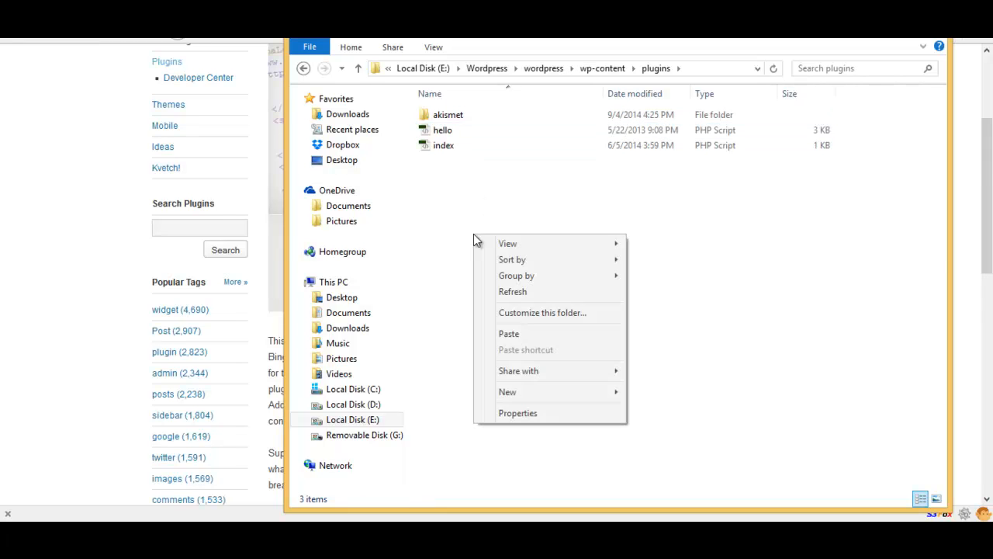
left_click(525, 333)
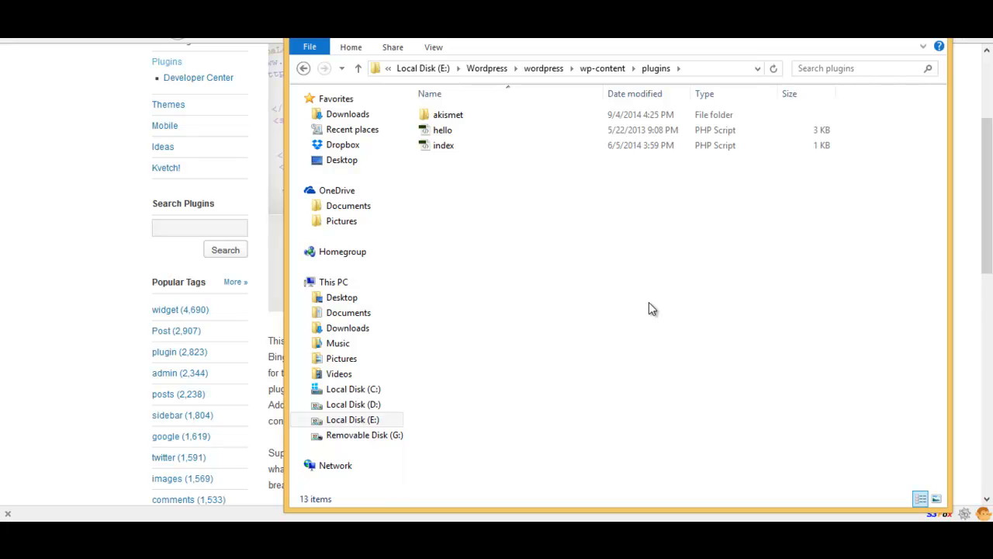
left_click(609, 388)
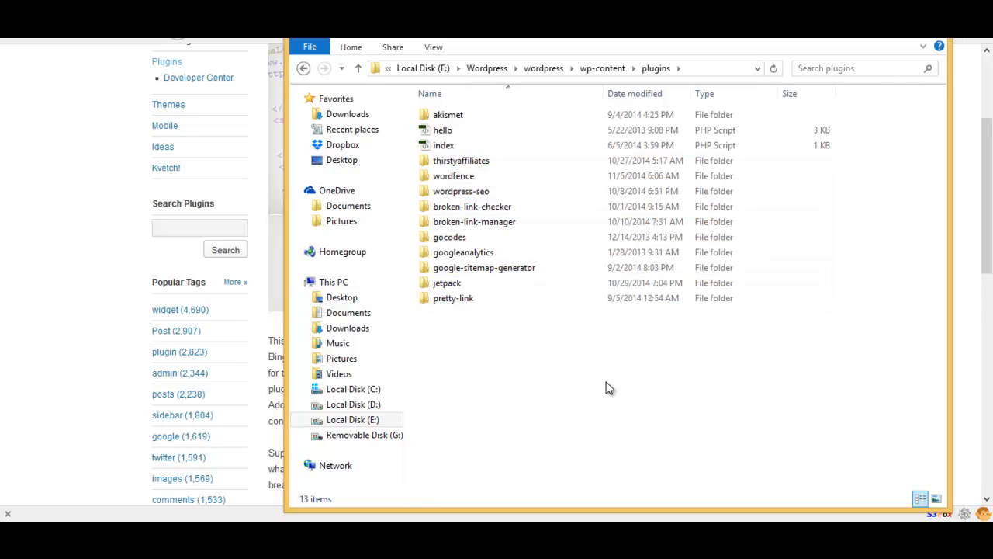
Compress all files and folders in the extracted wordpress folder, including the added plugins, into a ZIP-format archive named wordpress.zip
left_click(549, 72)
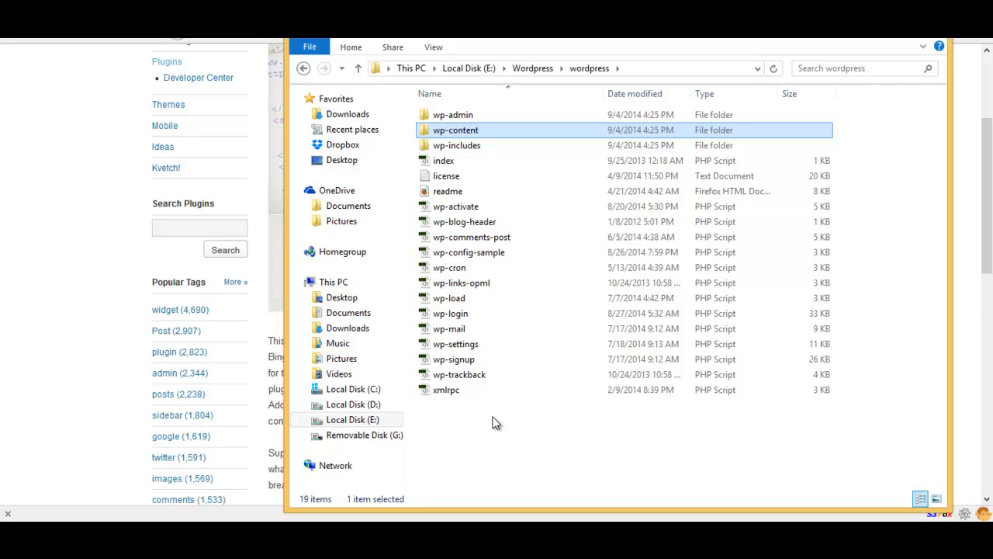
left_click_drag(500, 423, 466, 116)
right_click(479, 163)
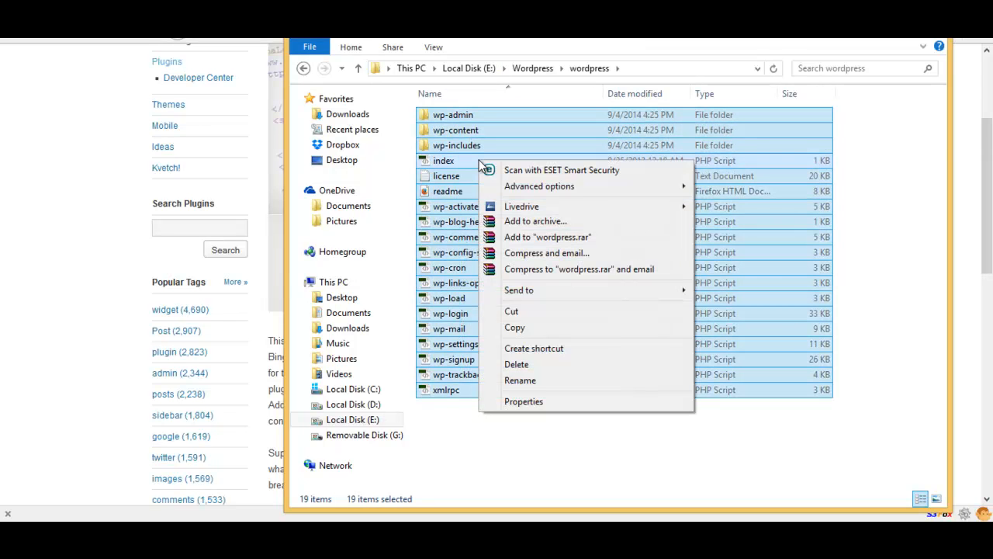
left_click(548, 222)
left_click(362, 272)
left_click(518, 383)
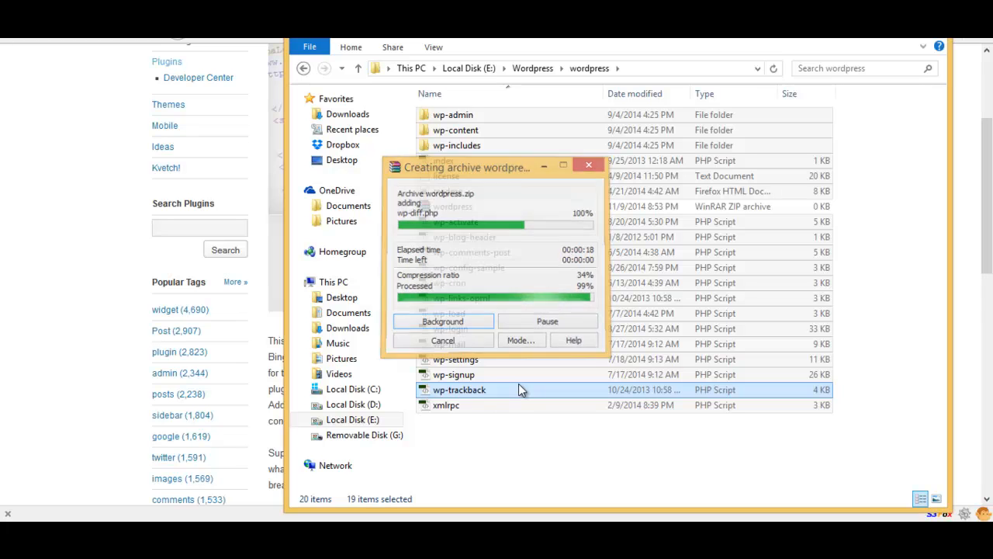
left_click(469, 211)
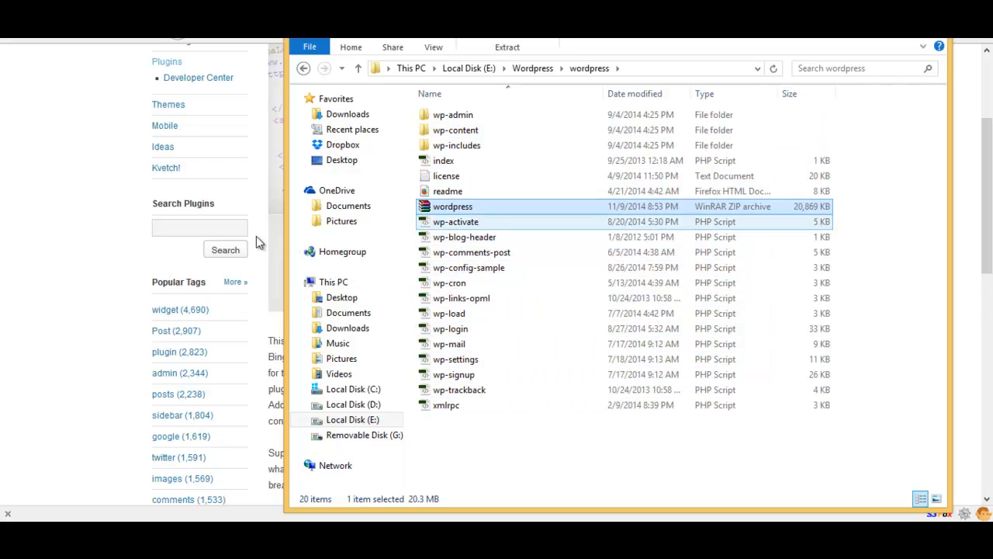
Upload wordpress.zip from E:\Wordpress\wordpress to the public_html/makeearth folder in the hosting File Manager and refresh the file listing
left_click(50, 238)
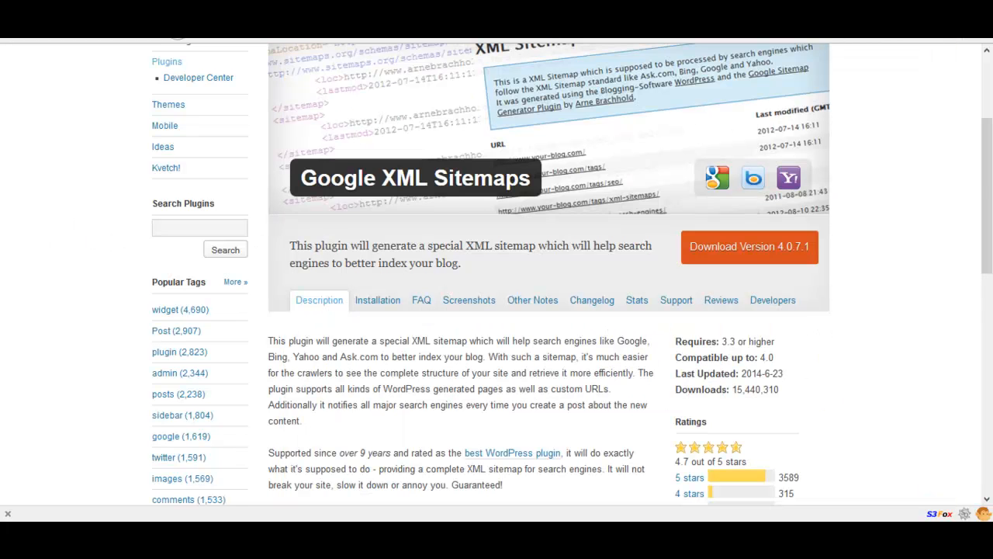
key("ctrl+Tab")
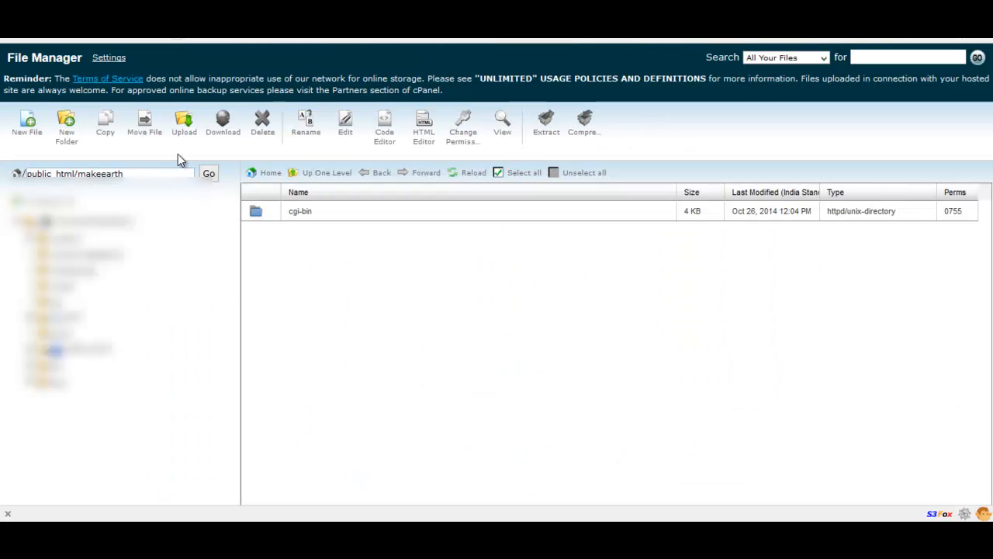
left_click(187, 128)
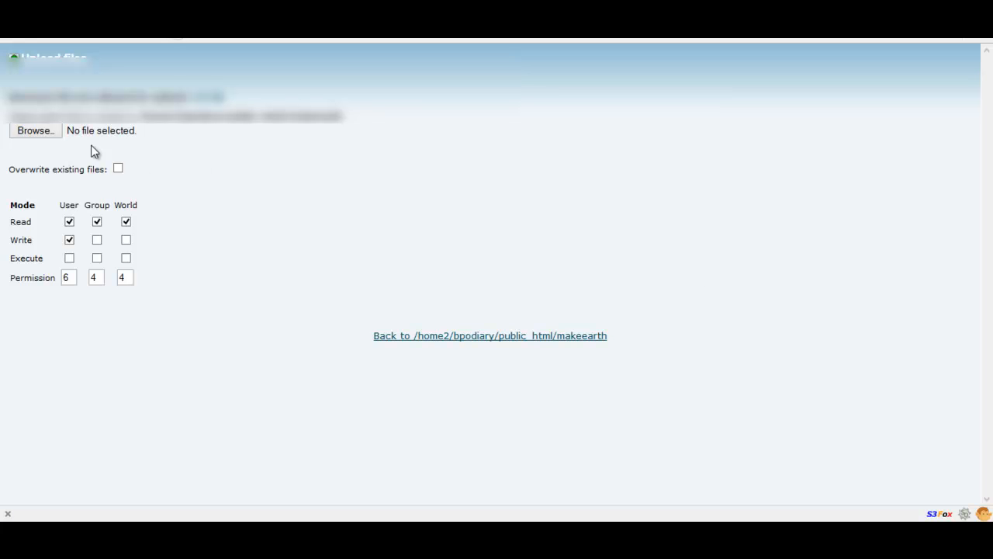
left_click(49, 137)
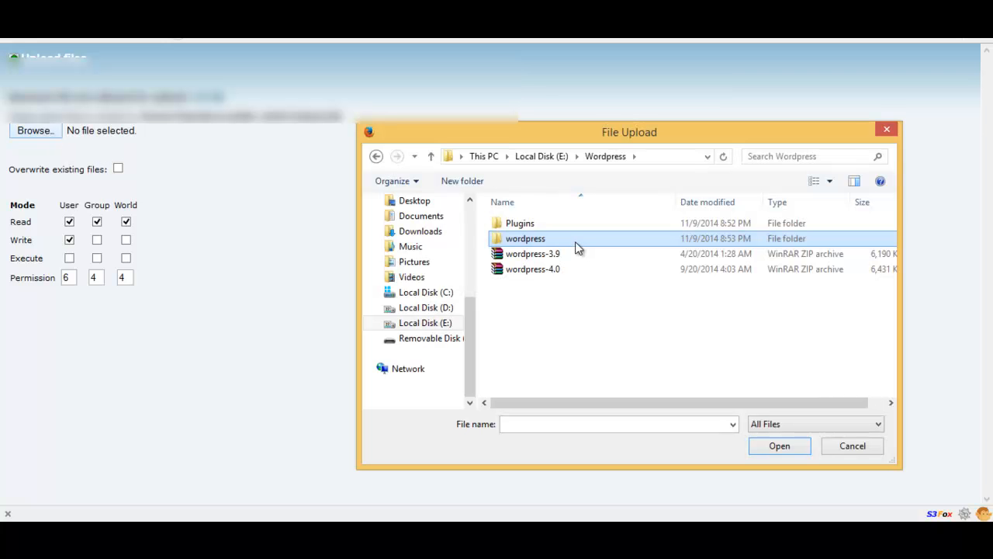
double_click(568, 239)
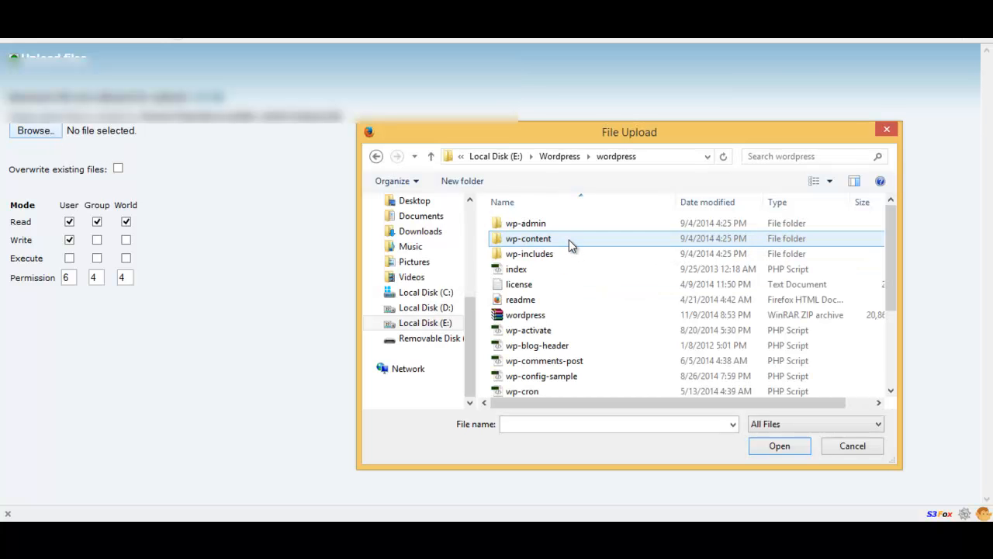
left_click(532, 316)
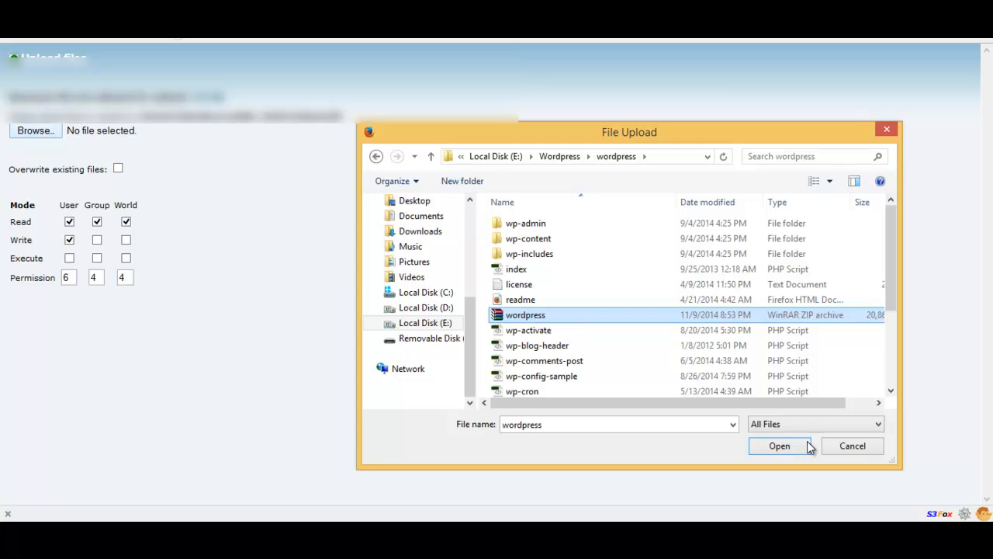
left_click(779, 446)
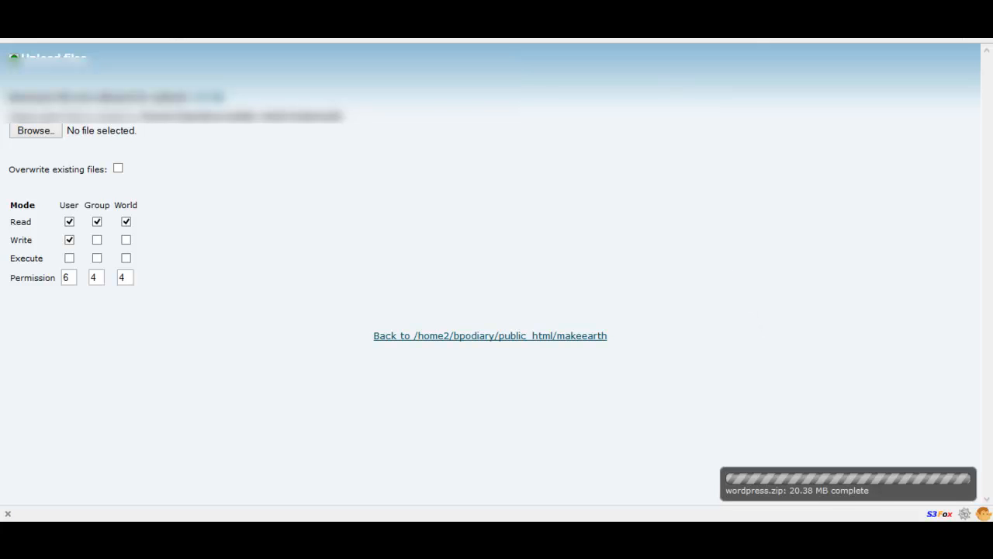
left_click(609, 39)
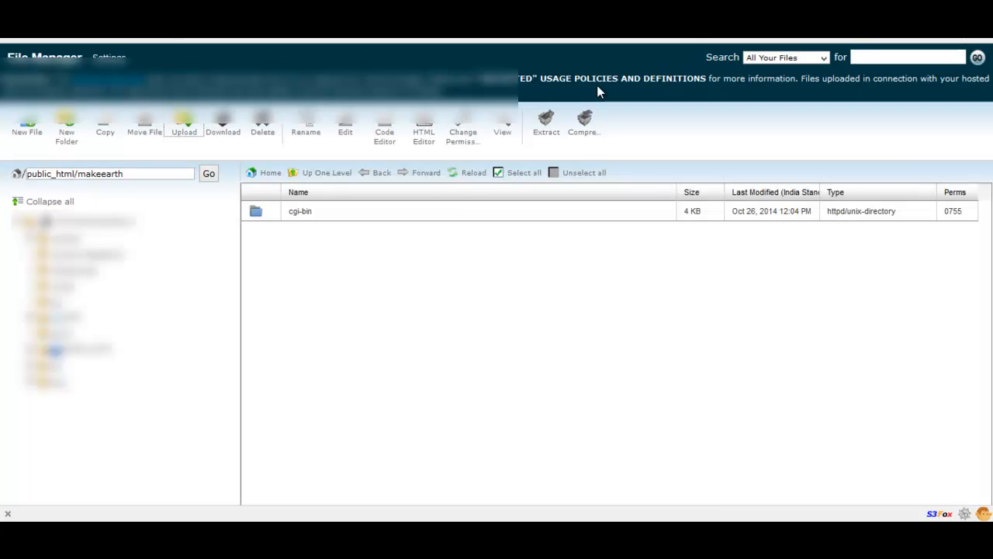
left_click(471, 177)
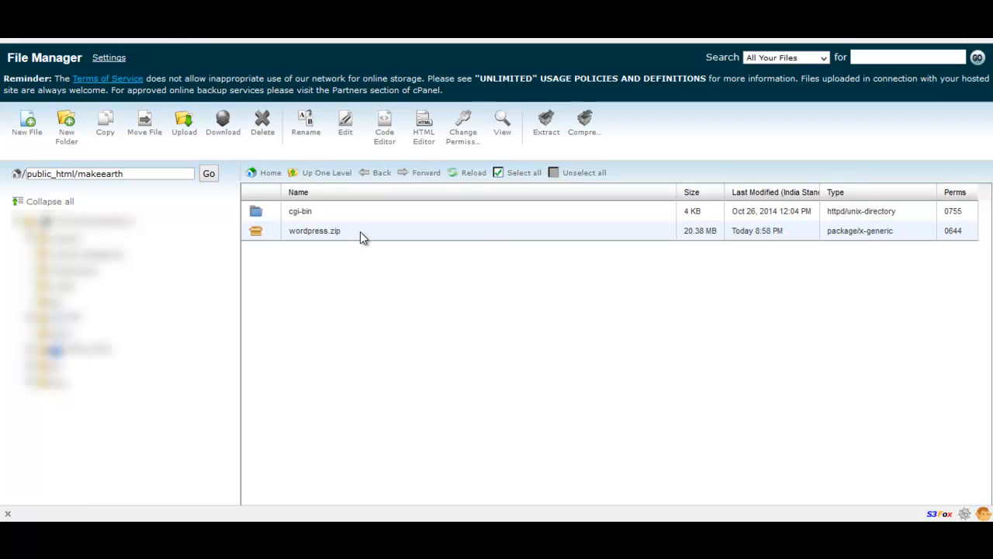
Extract wordpress.zip into /public_html/makeearth, refresh the listing and check the extracted WordPress files
left_click(360, 231)
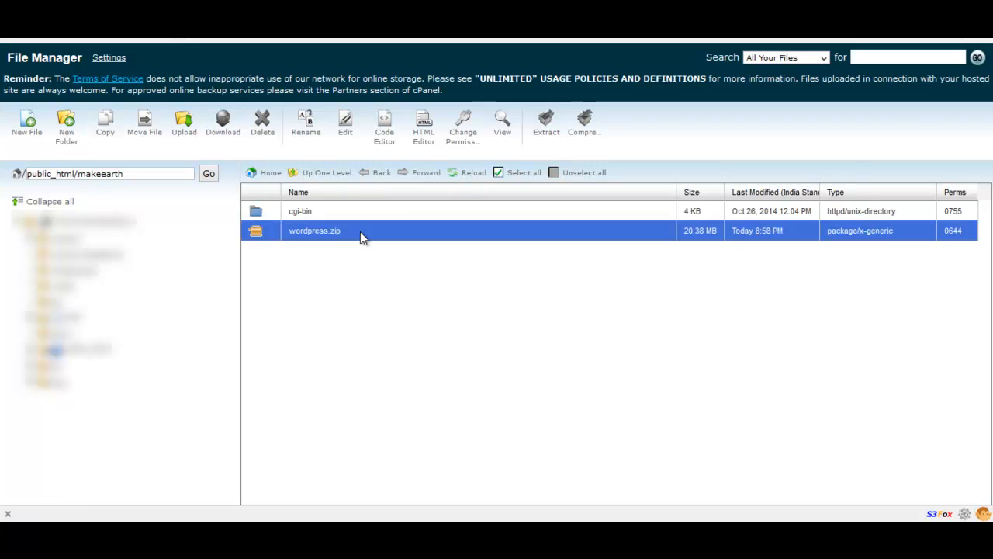
left_click(549, 136)
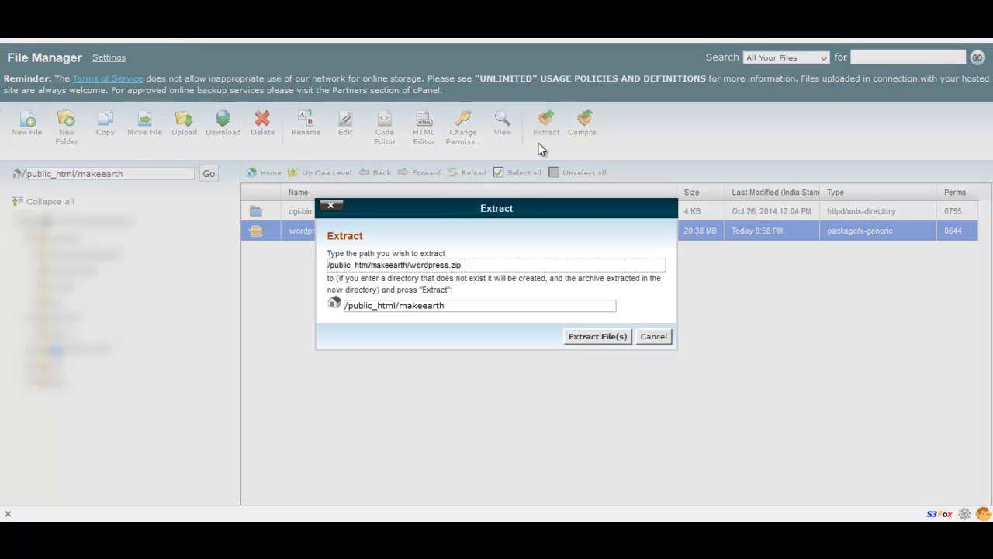
left_click(600, 337)
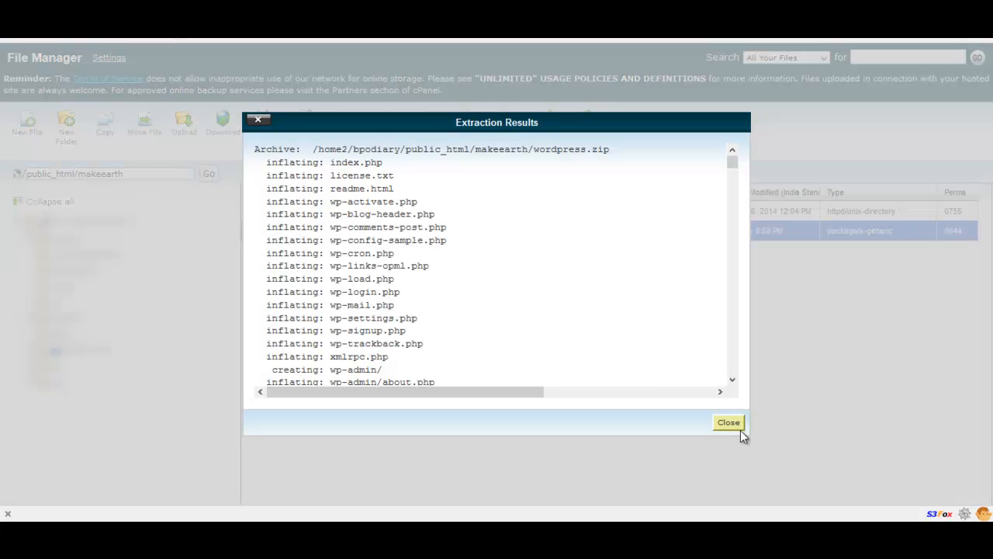
left_click(729, 425)
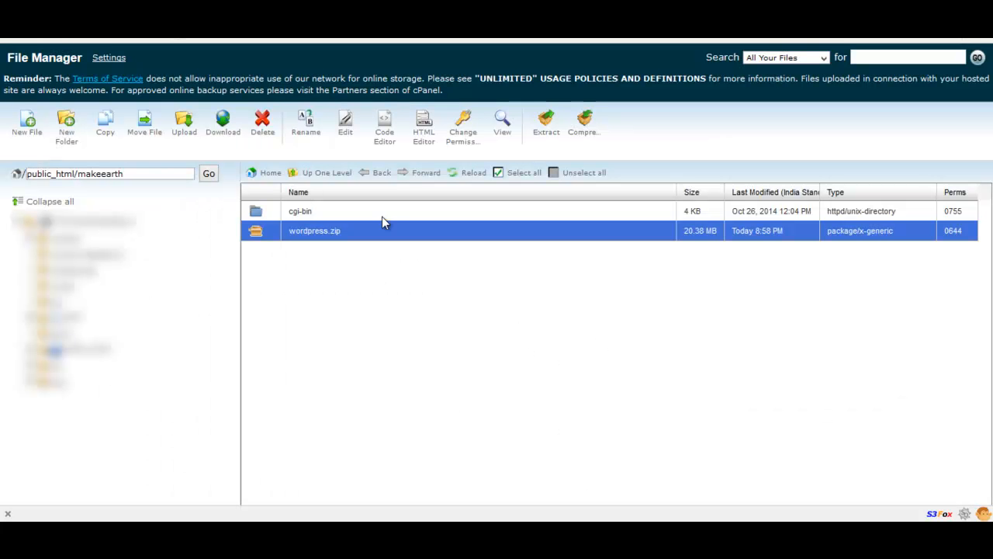
left_click(470, 172)
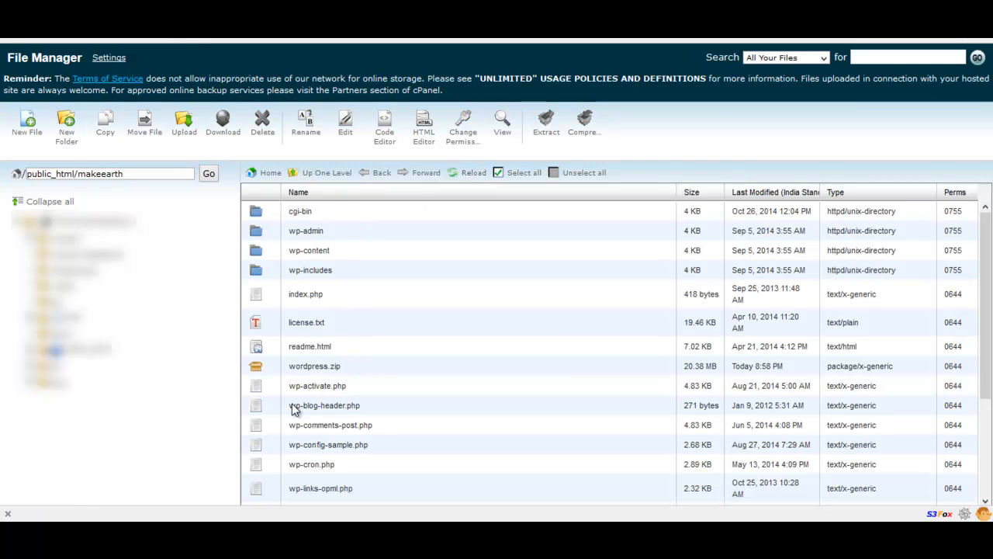
scroll(400, 388, "down", 3)
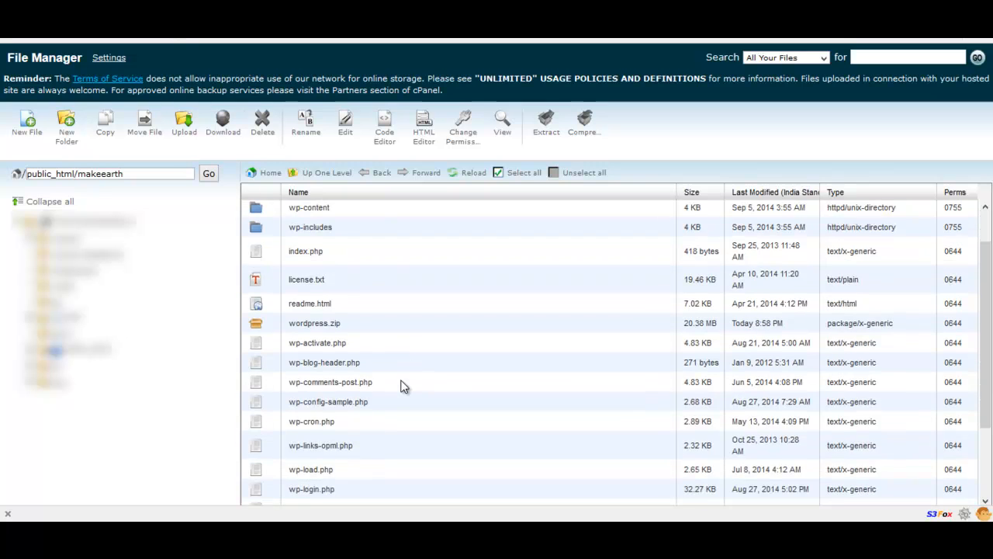
scroll(402, 385, "down", 1)
scroll(403, 386, "up", 4)
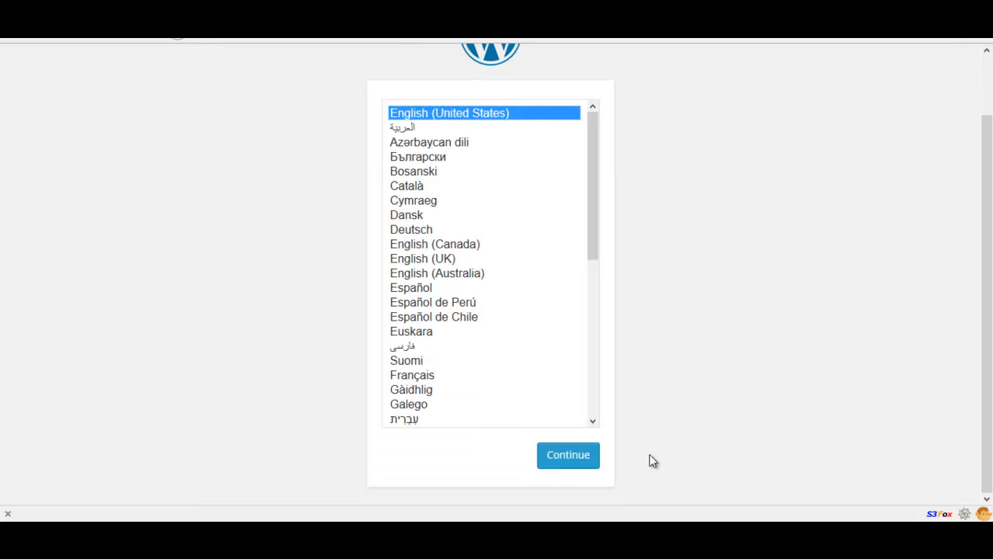
Start the WordPress setup in English (United States) and submit the database name, MySQL username and MySQL password
left_click(564, 454)
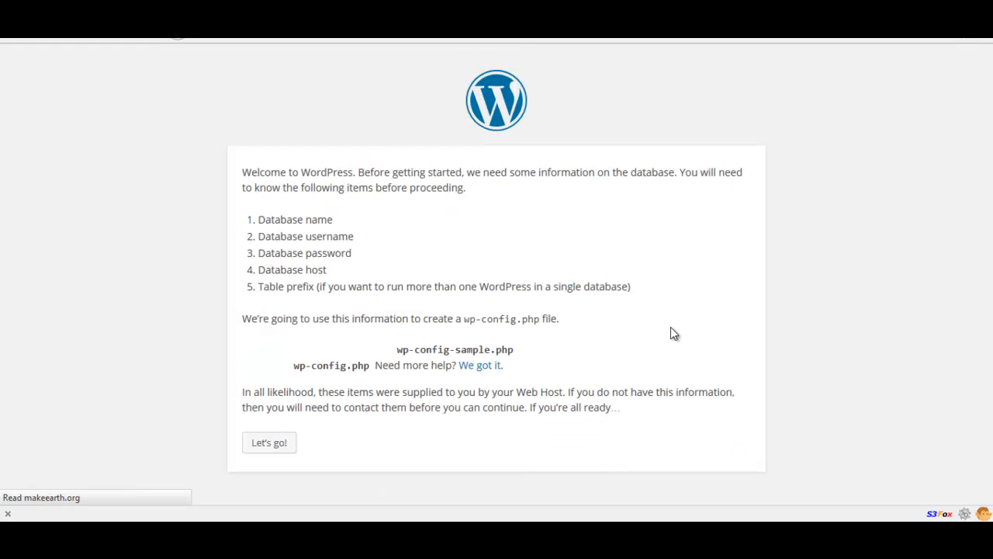
left_click(271, 446)
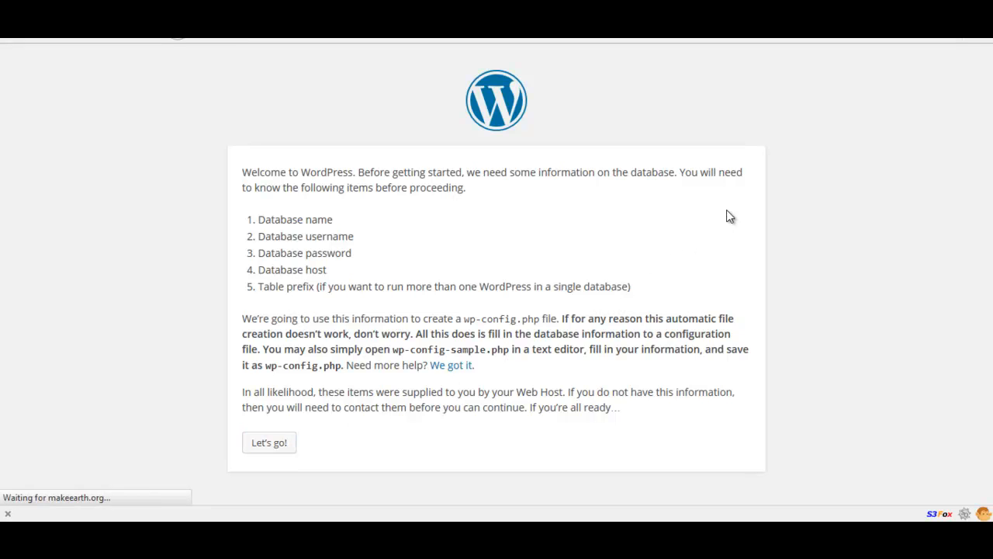
left_click(427, 211)
left_click_drag(422, 210, 353, 211)
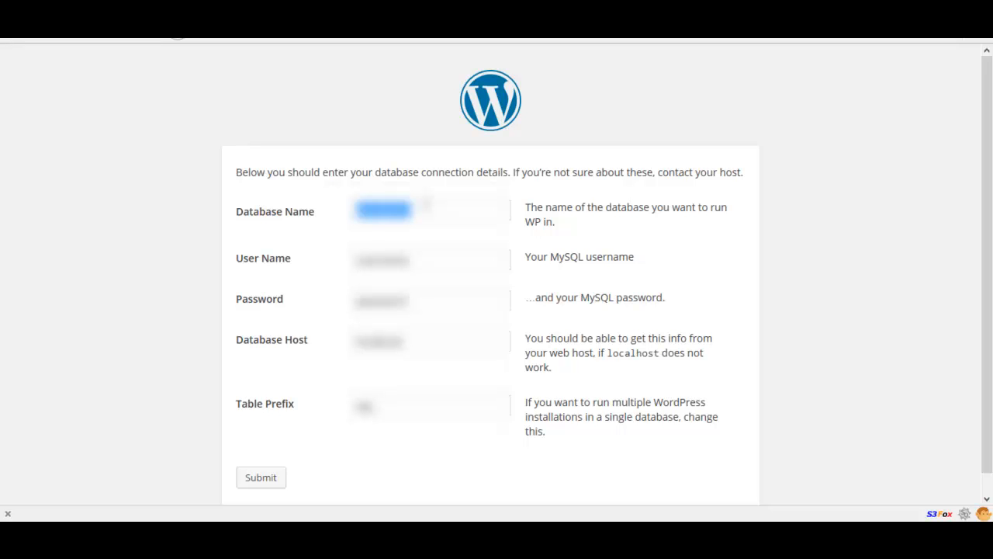
key("ctrl+v")
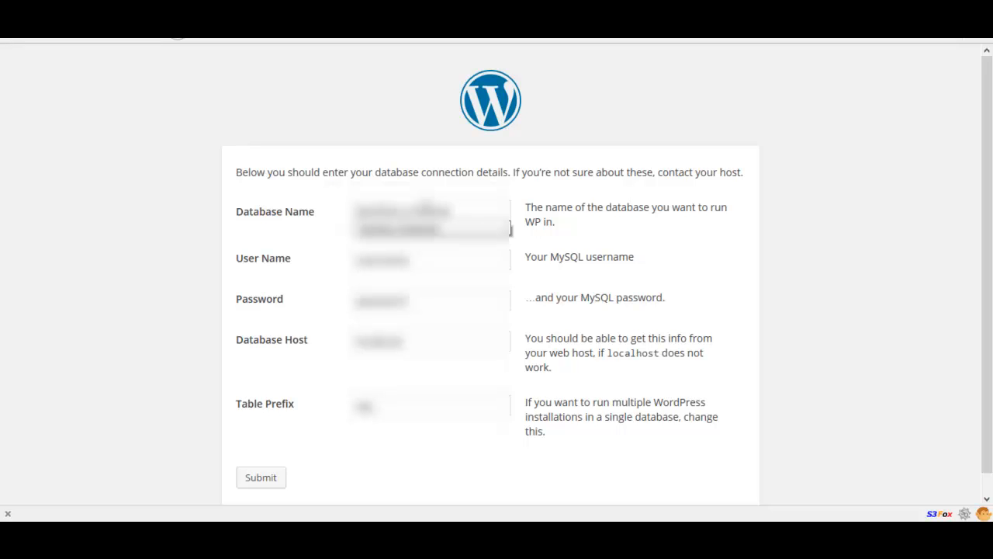
left_click(436, 235)
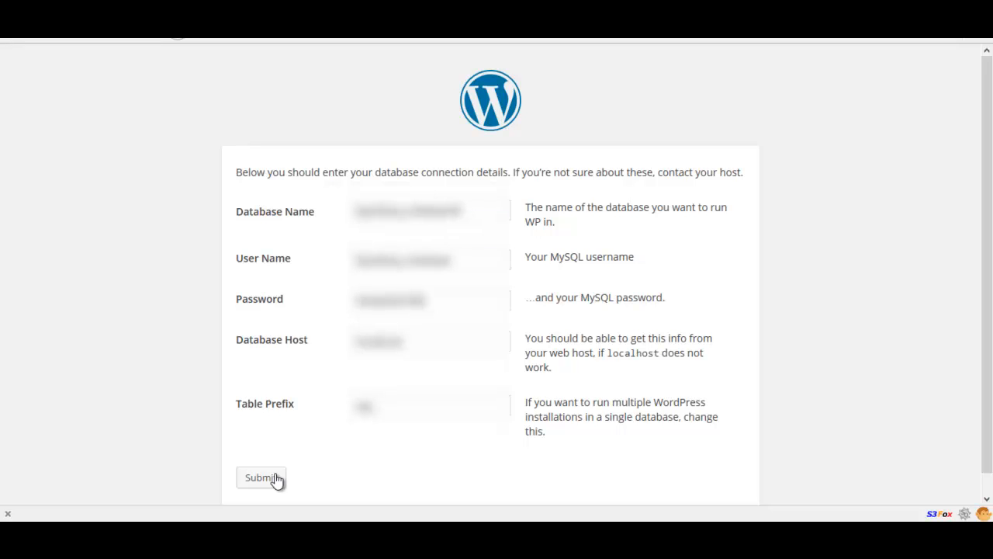
left_click(272, 478)
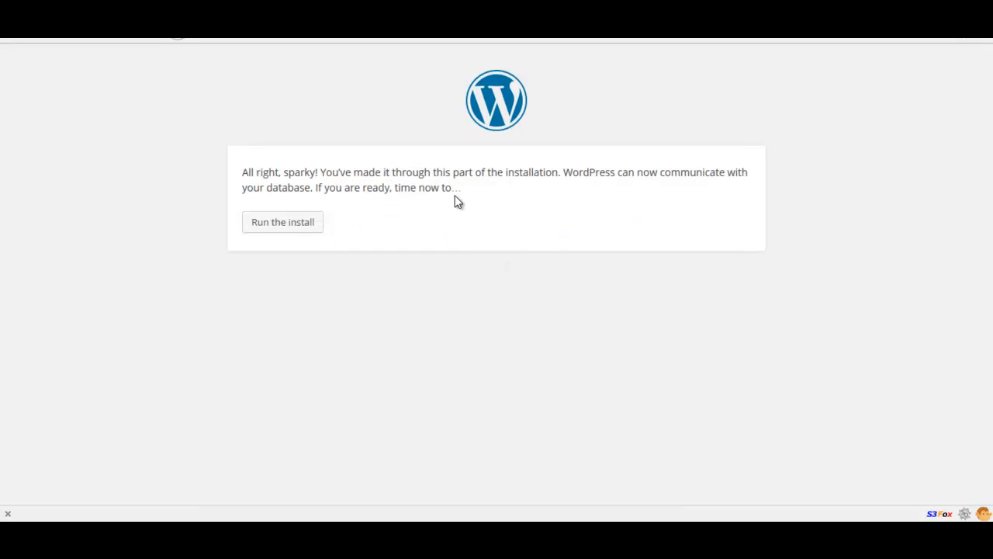
Run the install and fill in the site title Make Earth and the administrator username
left_click(307, 237)
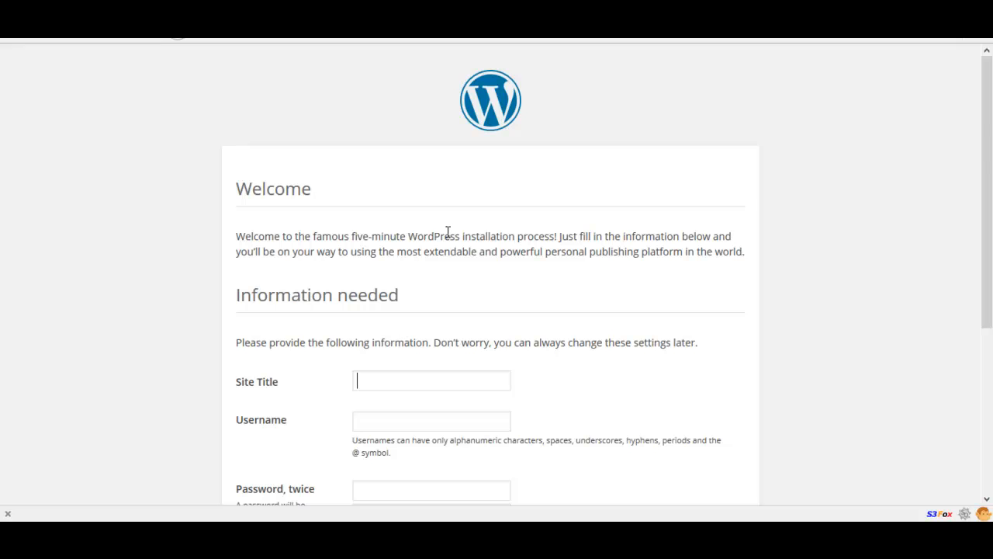
scroll(445, 232, "down", 4)
left_click(394, 216)
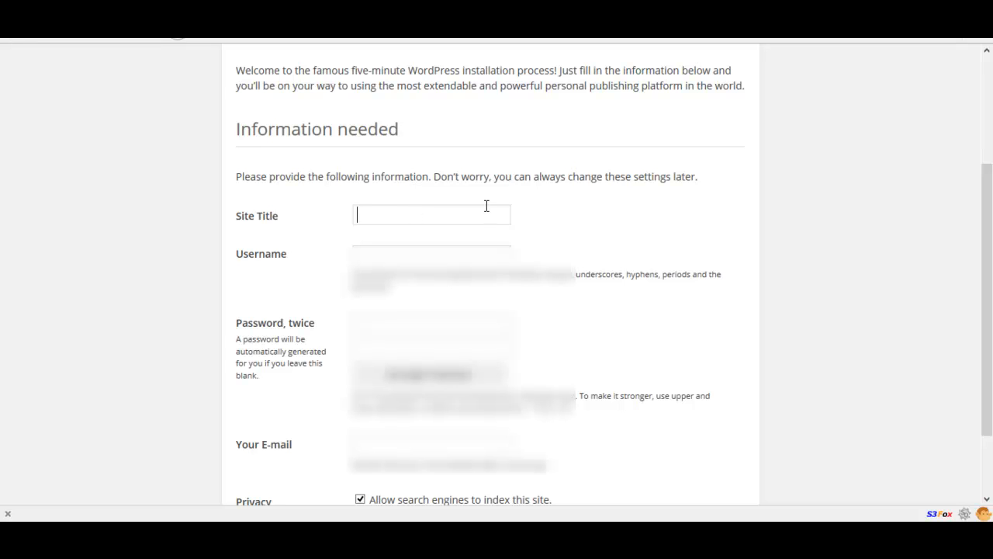
type("Make Earth")
key("Tab")
type("adminn")
key("Tab")
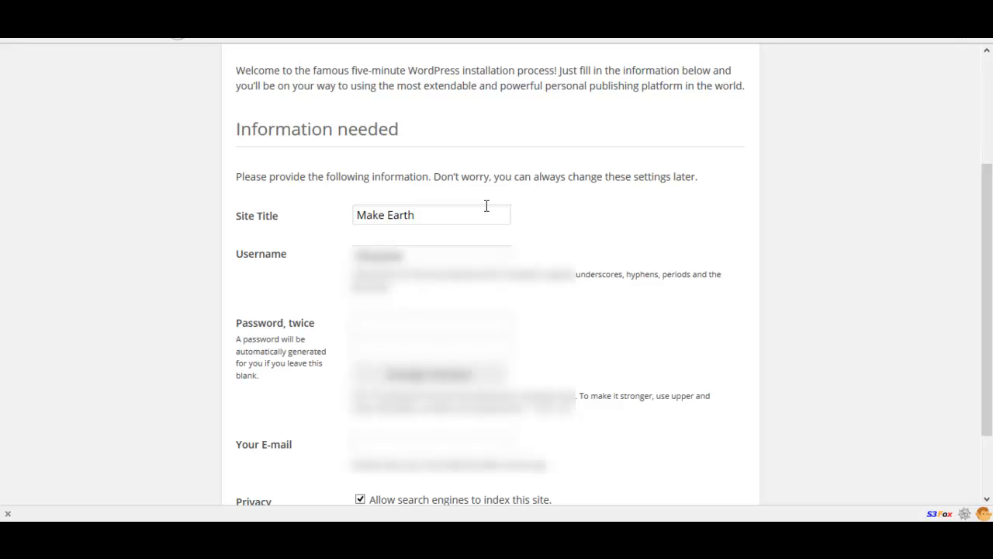
Generate a 48-character secure password with LastPass and use it for both administrator password fields
left_click(913, 38)
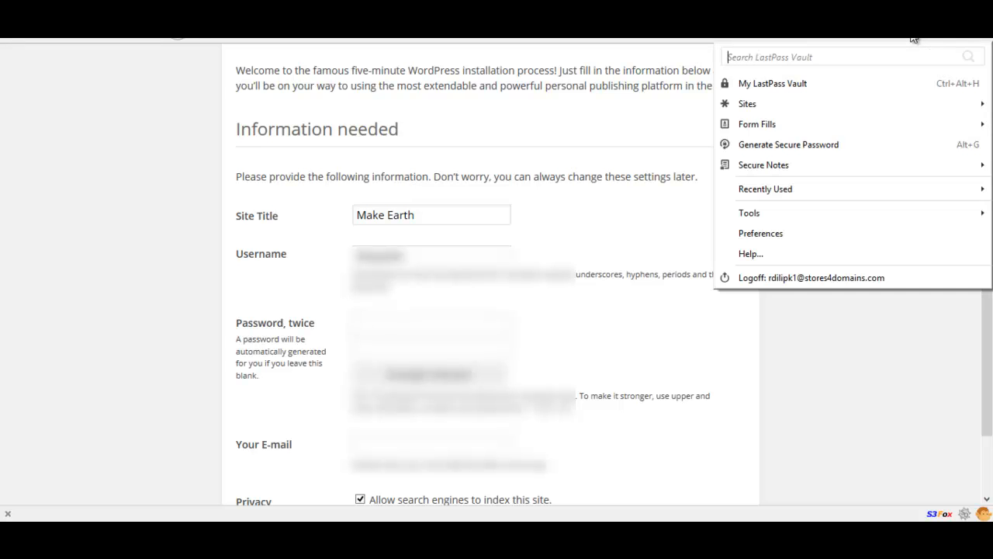
left_click(810, 147)
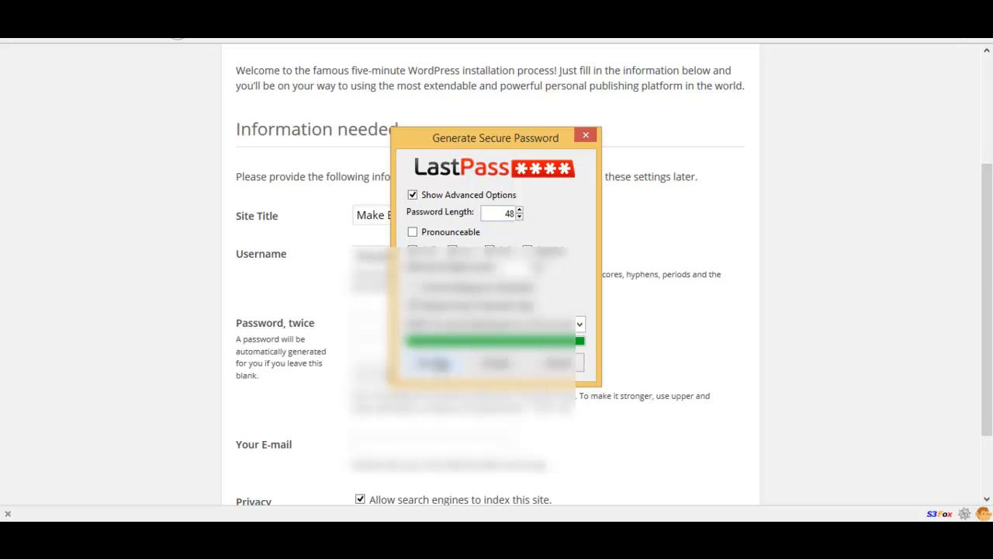
left_click(476, 325)
key("ctrl+a")
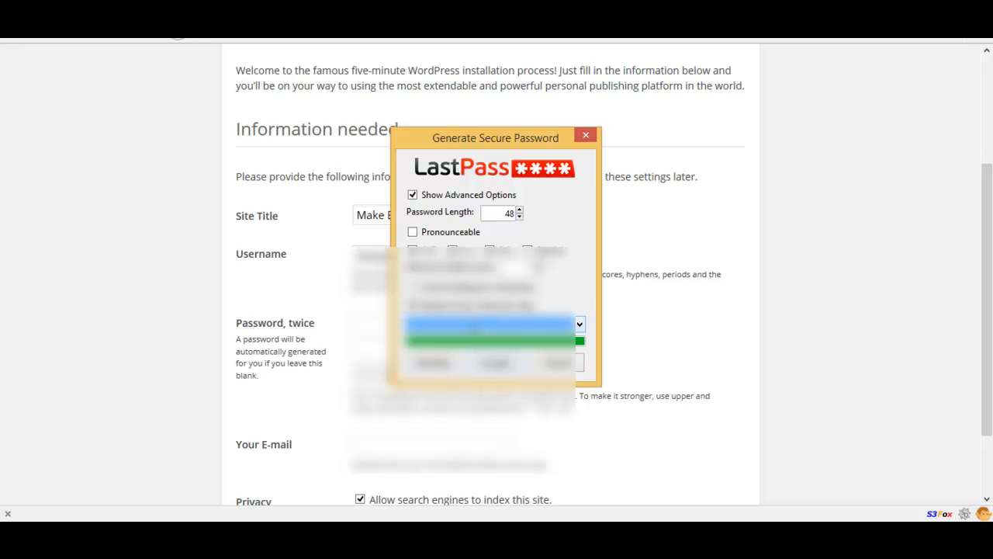
left_click(501, 369)
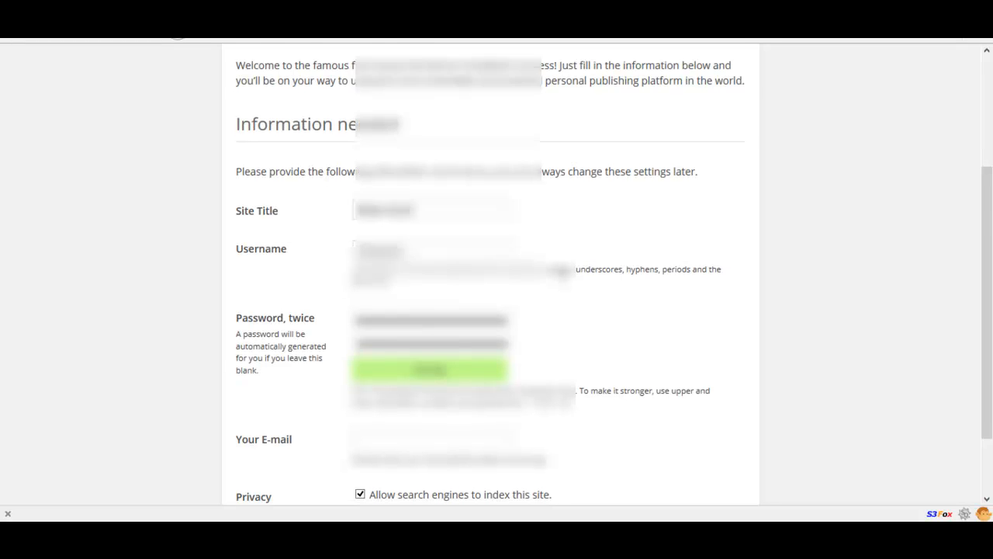
Fill in the administrator's e-mail address in the site information form
scroll(560, 273, "down", 3)
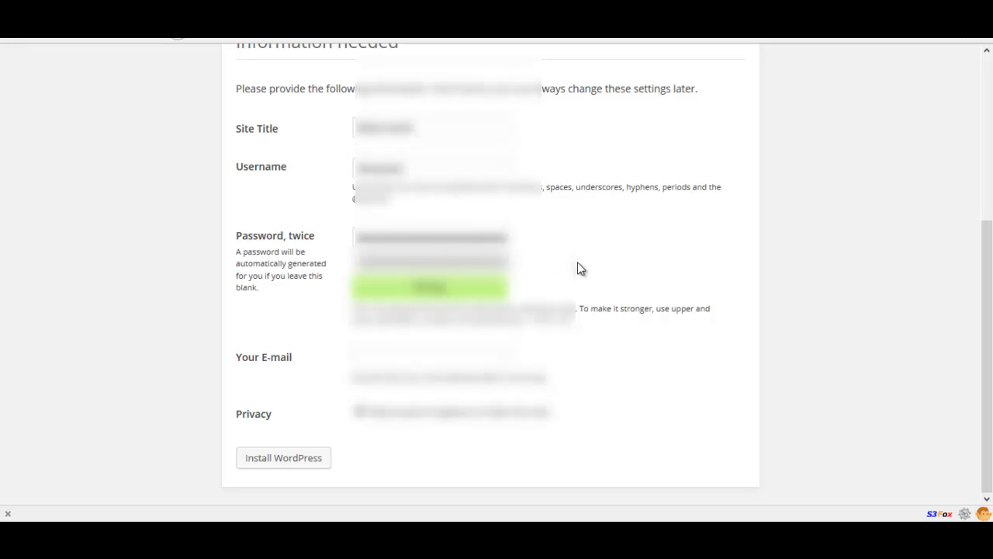
left_click(443, 360)
type("dmin")
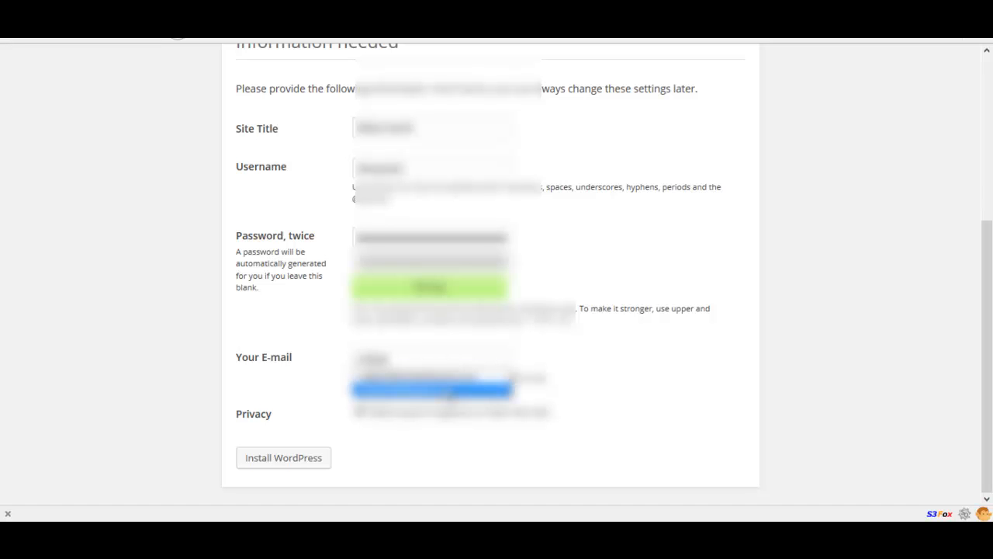
left_click(448, 390)
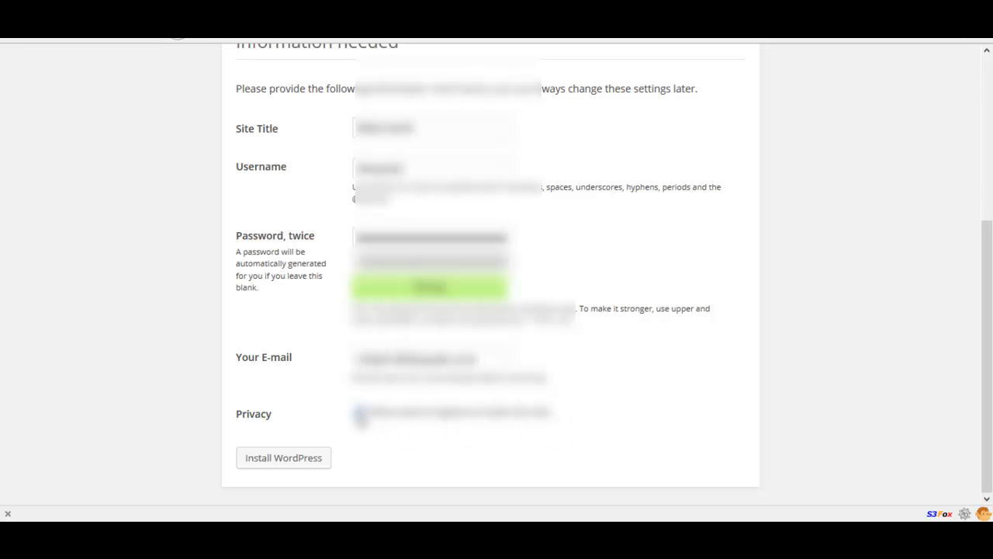
Install WordPress and save the new site login in LastPass
left_click(302, 464)
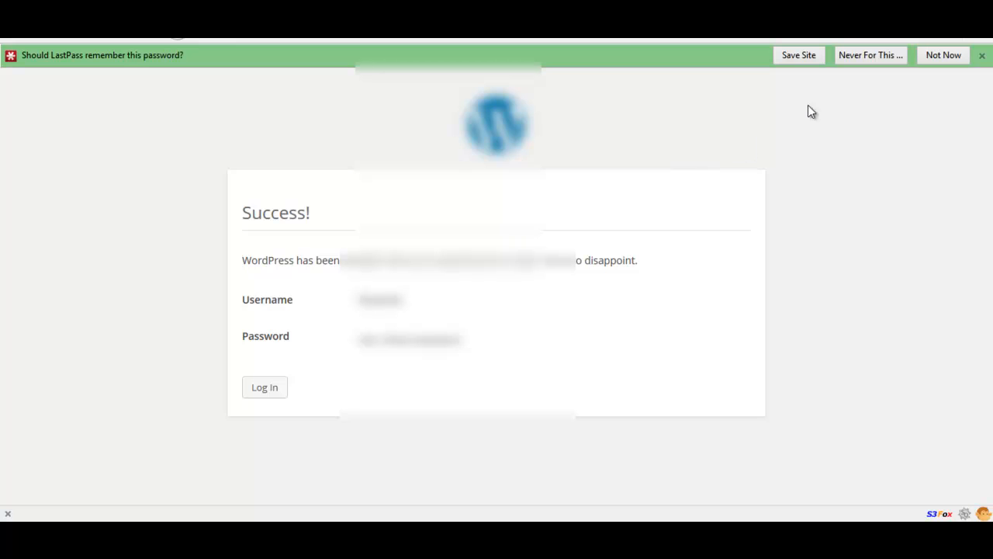
left_click(808, 58)
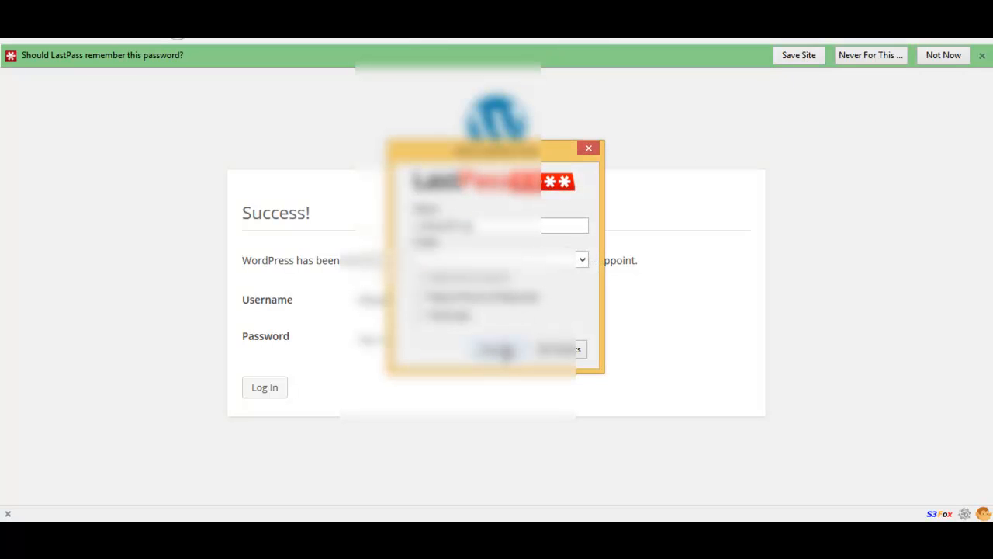
key("Return")
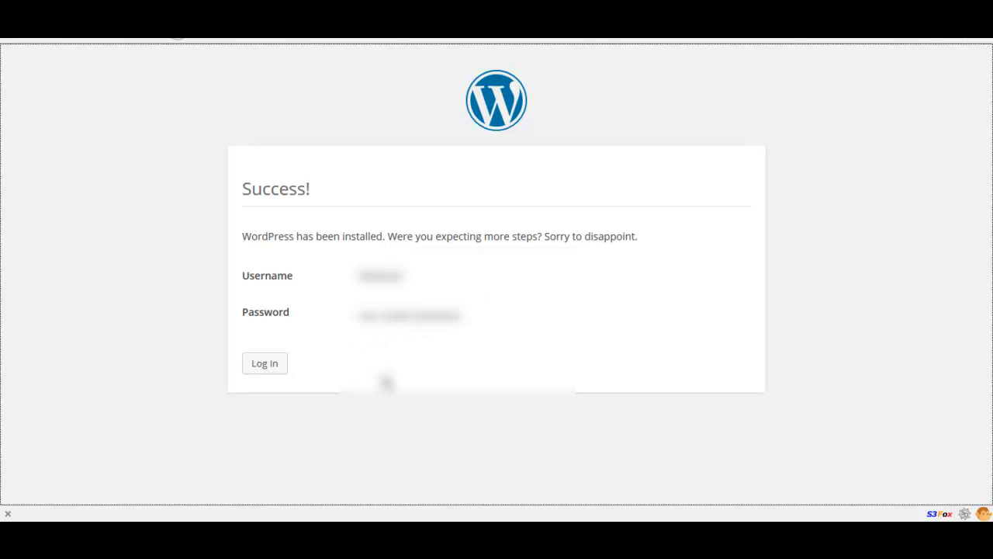
Log in to the new WordPress site, filling in the username and password from the saved makeearth.org entry in LastPass
key("Tab")
key("Return")
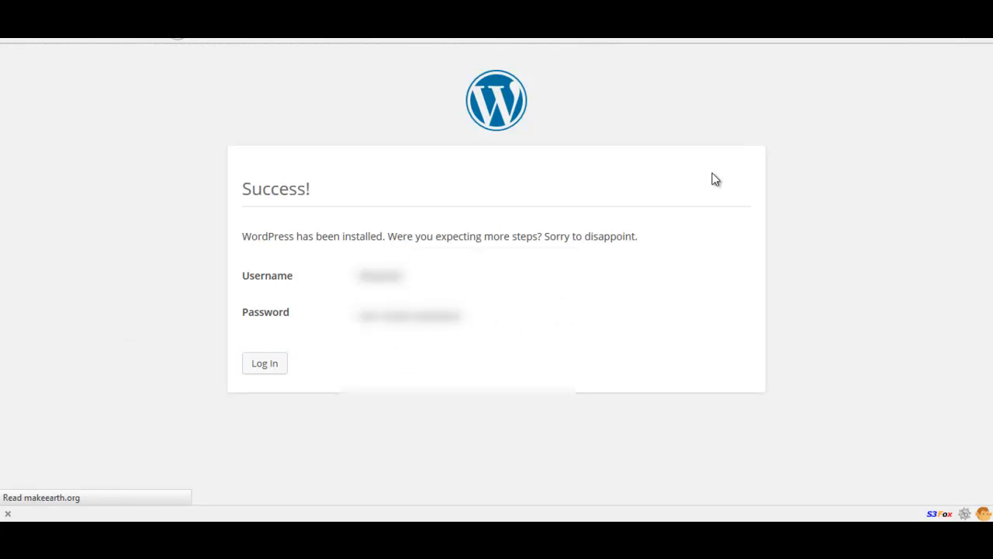
left_click(913, 36)
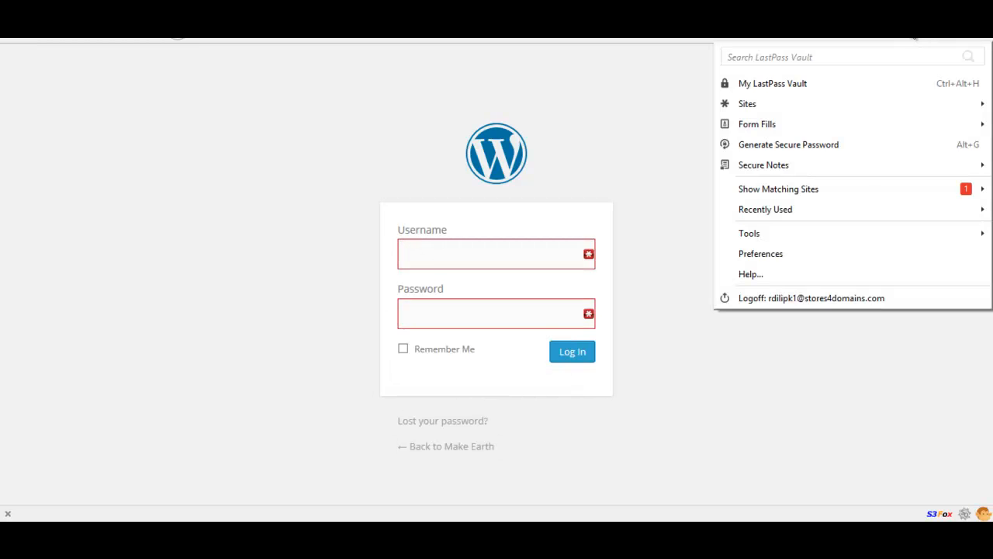
mouse_move(846, 190)
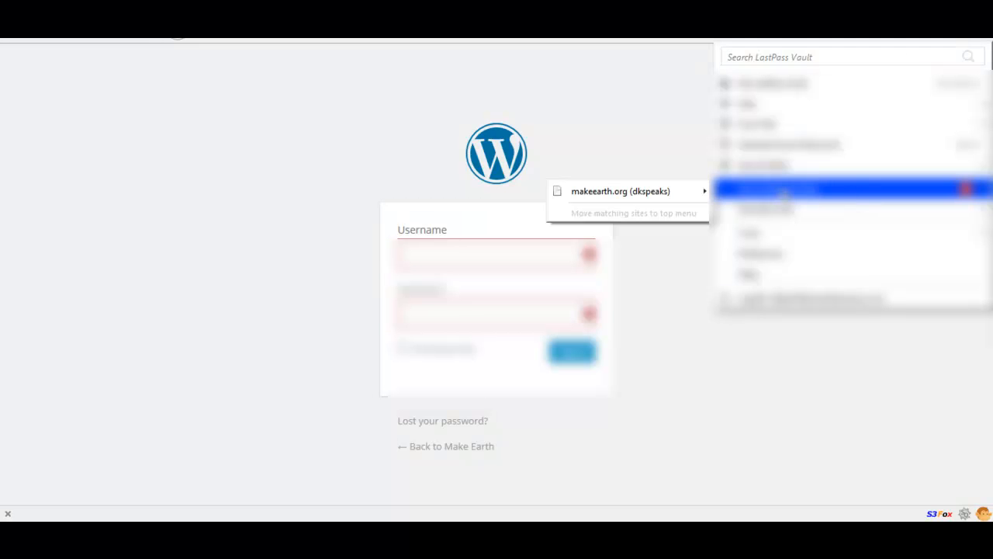
left_click(672, 192)
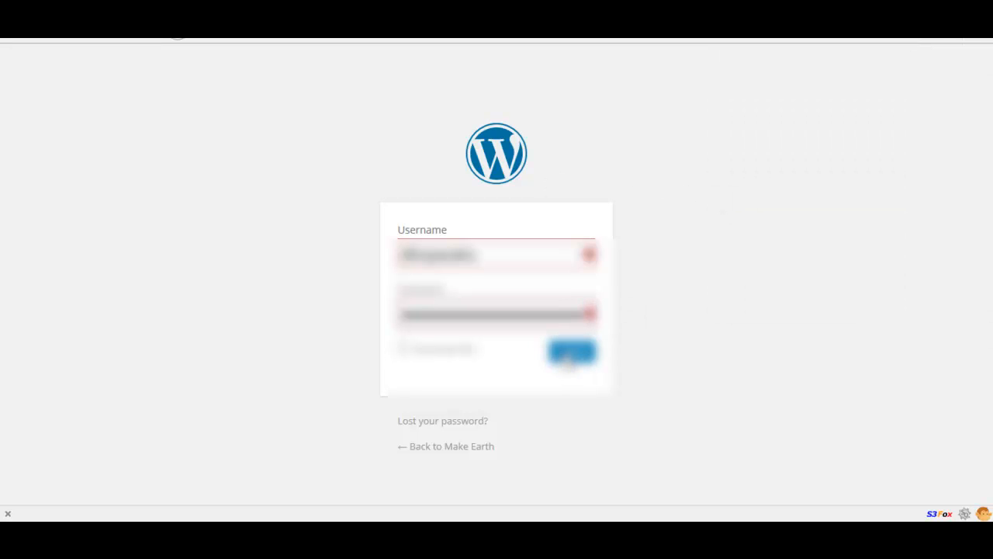
left_click(571, 353)
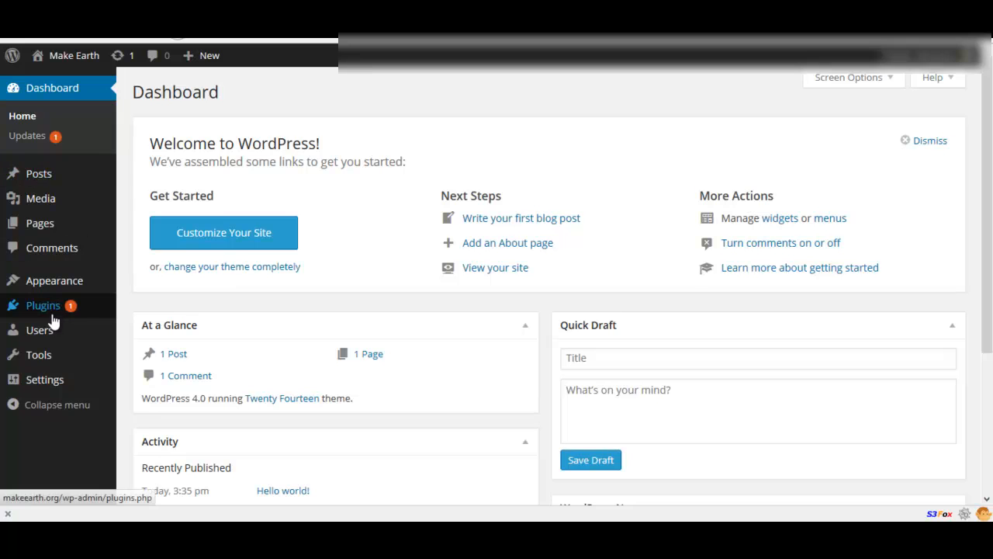
Open the list of installed plugins and bulk-activate all of them
mouse_move(54, 314)
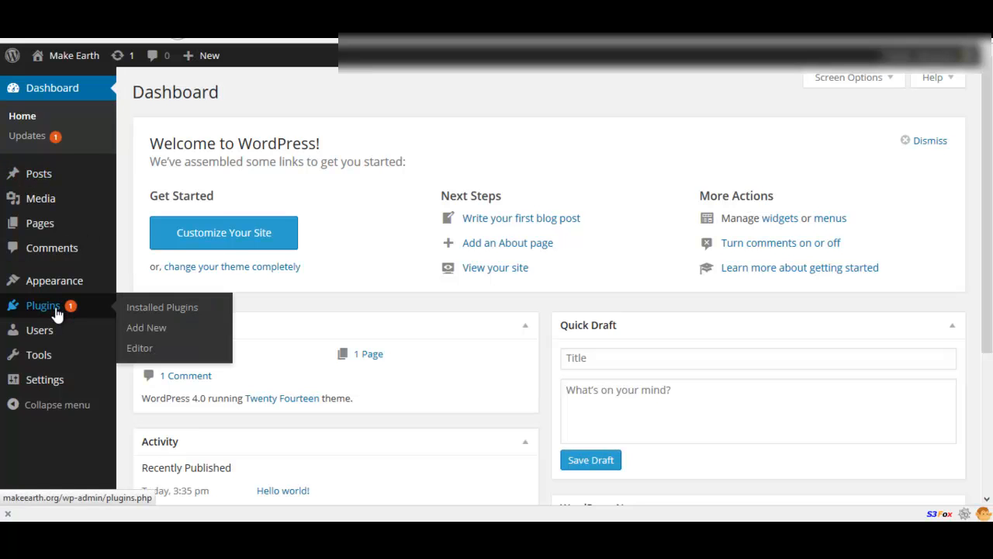
left_click(150, 314)
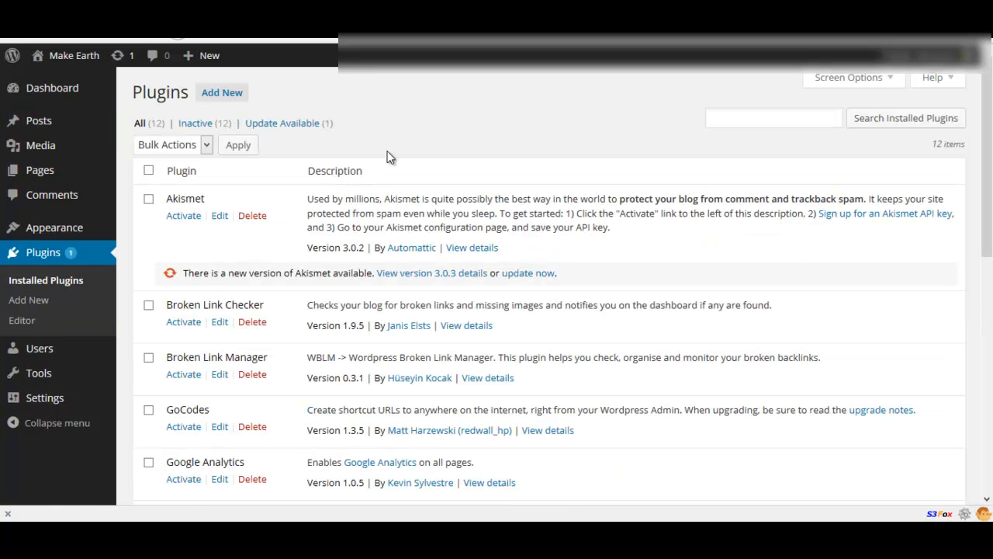
scroll(388, 155, "down", 3)
scroll(390, 153, "down", 3)
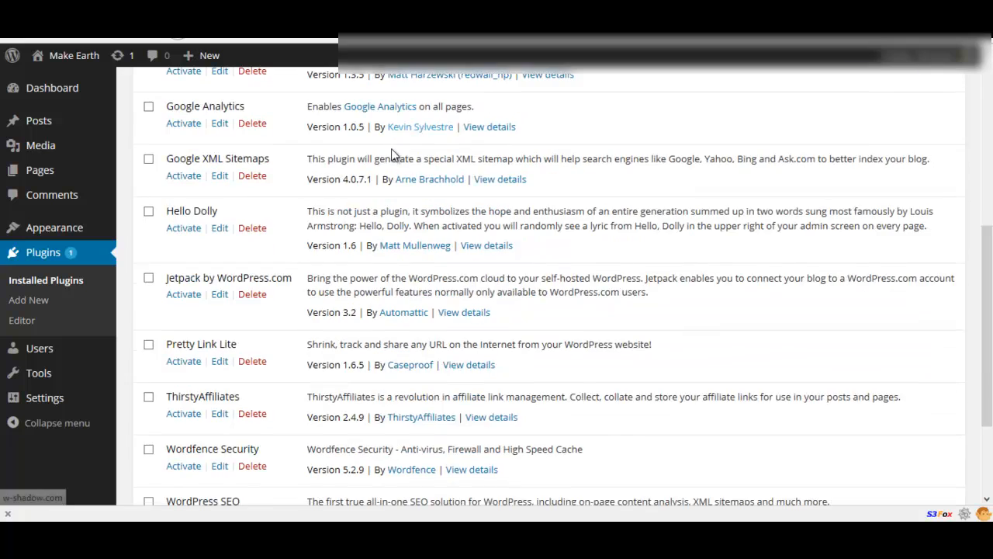
scroll(627, 159, "up", 6)
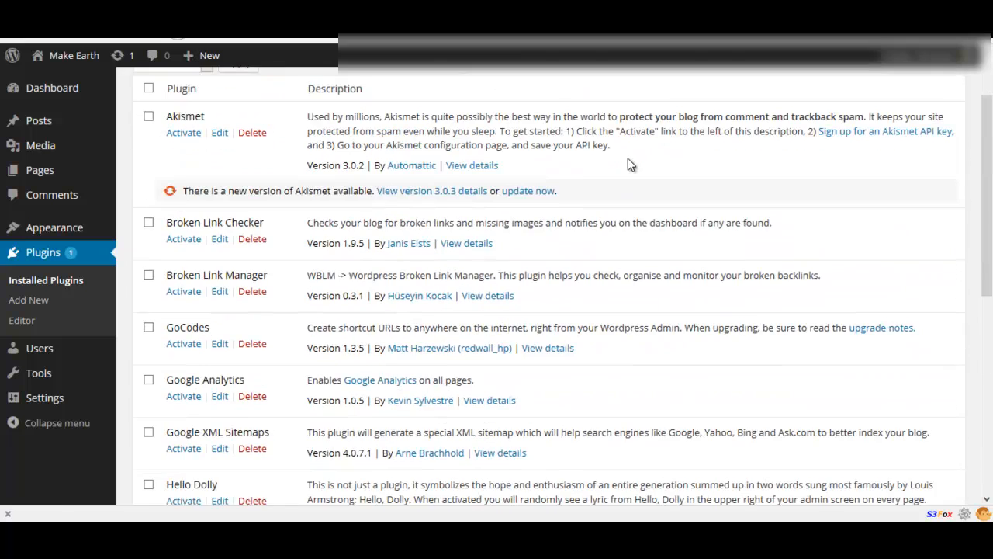
left_click(149, 171)
left_click(162, 146)
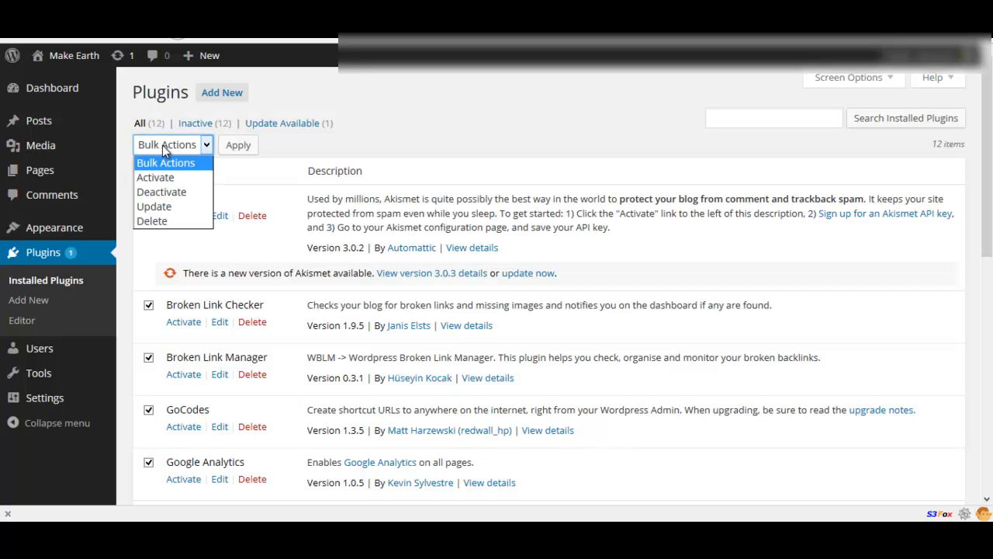
left_click(159, 176)
left_click(237, 146)
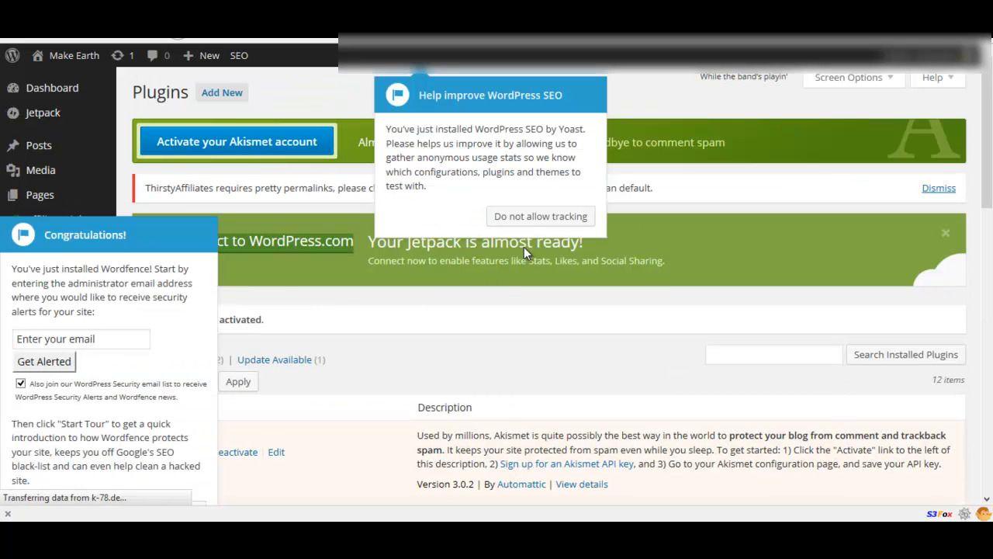
Decline the WordPress SEO usage tracking and close the Wordfence welcome notice
scroll(524, 247, "down", 2)
left_click(540, 216)
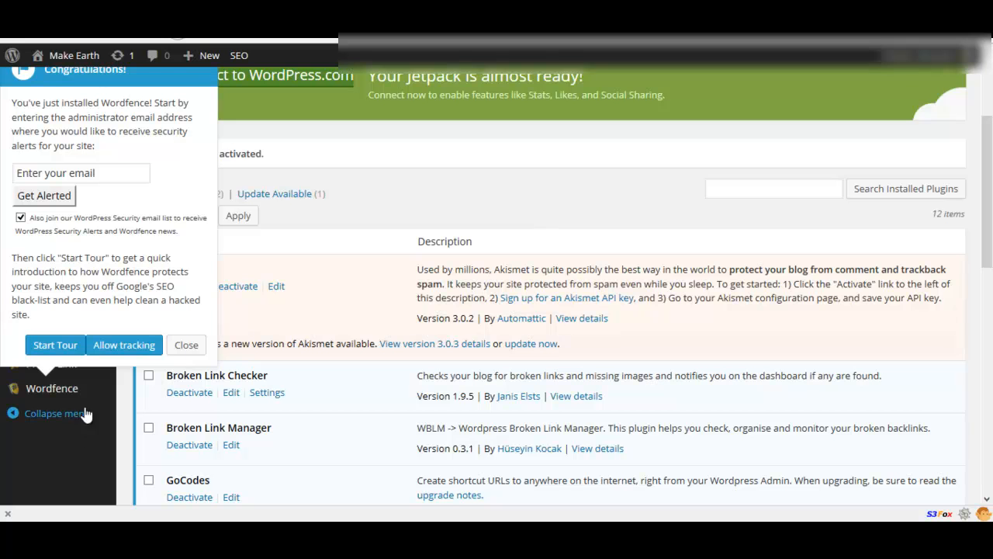
left_click(186, 345)
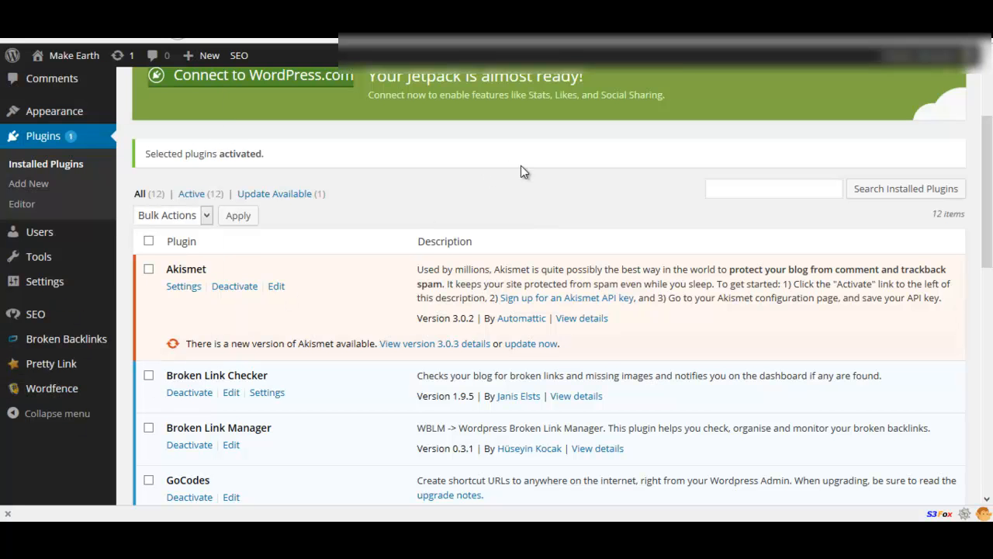
scroll(521, 167, "down", 3)
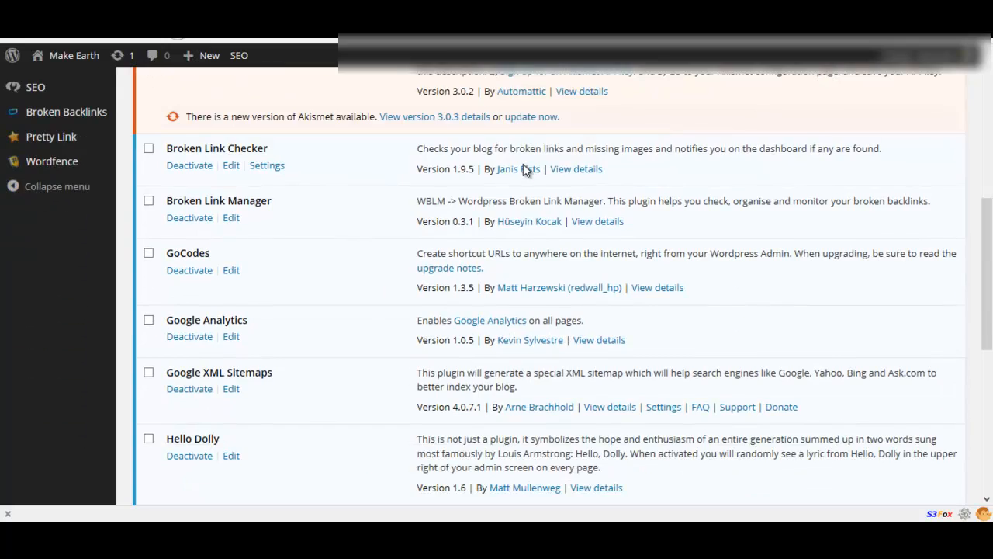
scroll(524, 169, "down", 1)
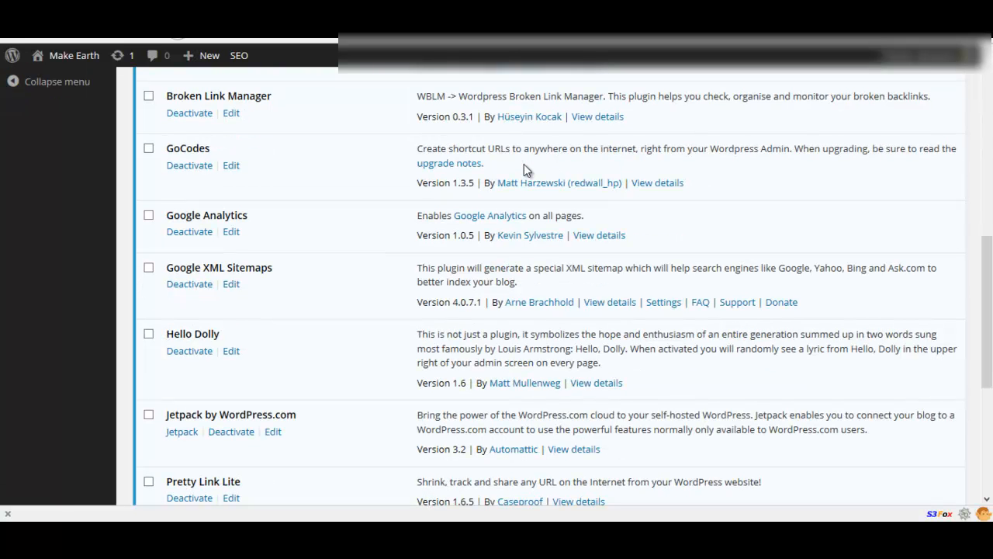